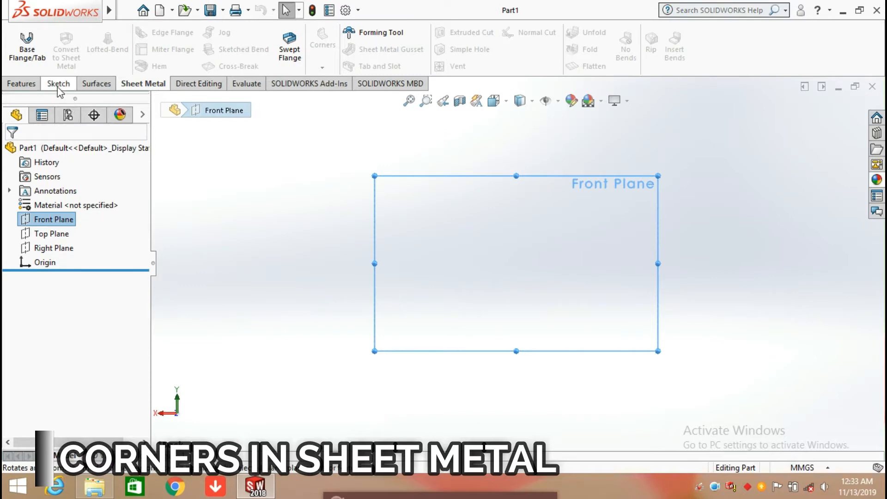
Sketch a center rectangle about 153 mm high on the Front Plane, centred on the origin
{"action": "left_click", "coordinate": [58, 85]}
{"action": "left_click", "coordinate": [99, 49]}
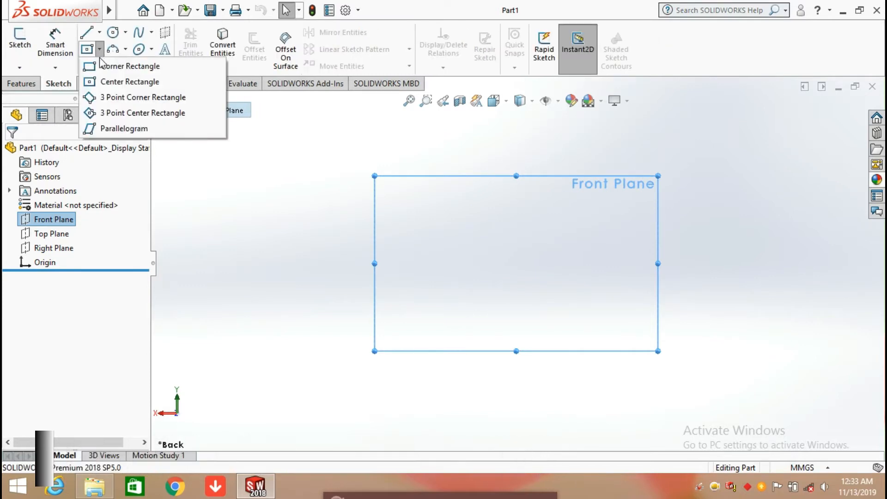
{"action": "left_click", "coordinate": [129, 79]}
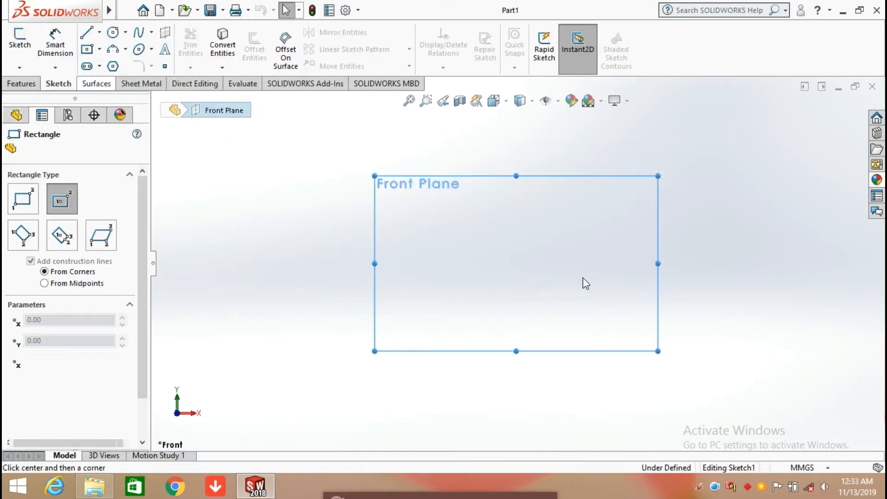
{"action": "left_click", "coordinate": [517, 264]}
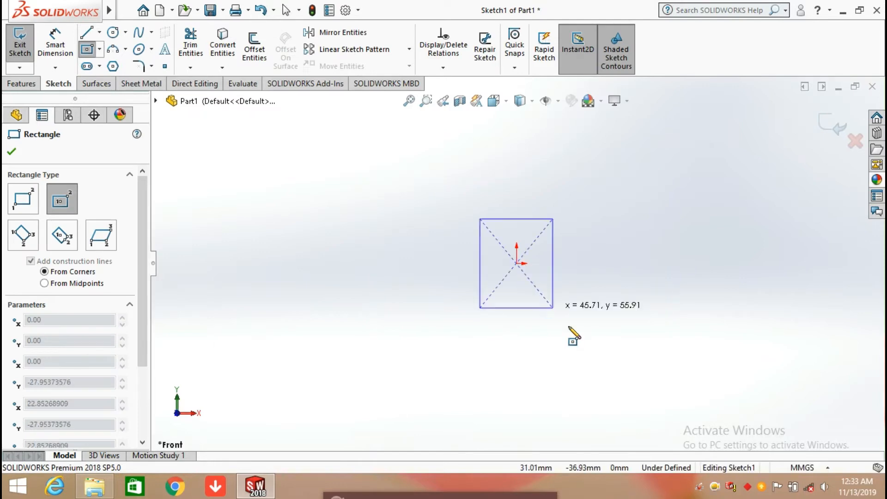
{"action": "left_click", "coordinate": [684, 386]}
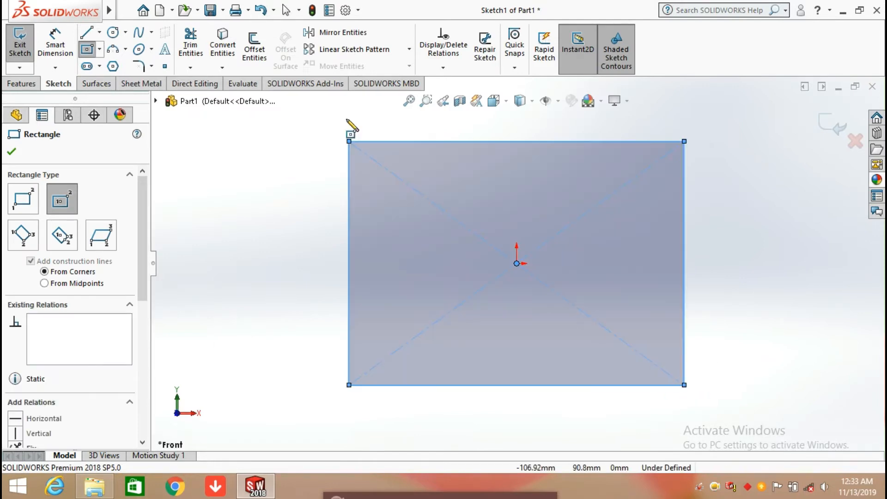
Create a 2 mm thick sheet metal base flange from the rectangle sketch
{"action": "left_click", "coordinate": [144, 83]}
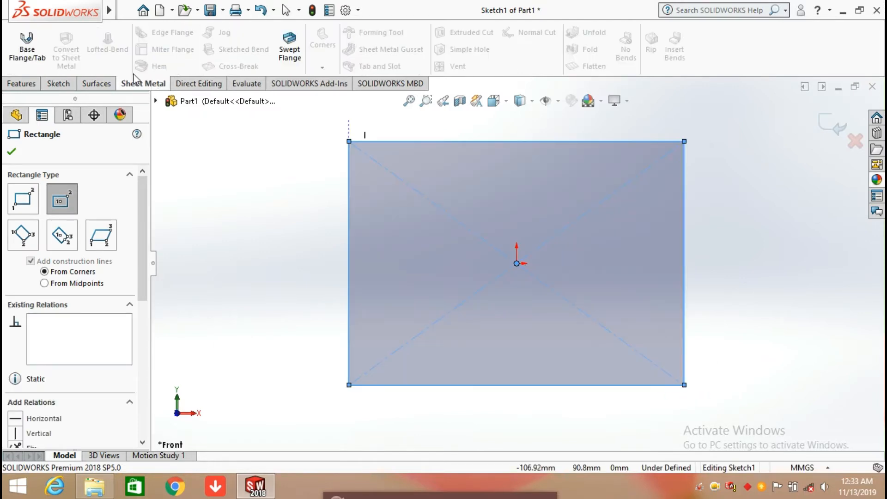
{"action": "left_click", "coordinate": [17, 46]}
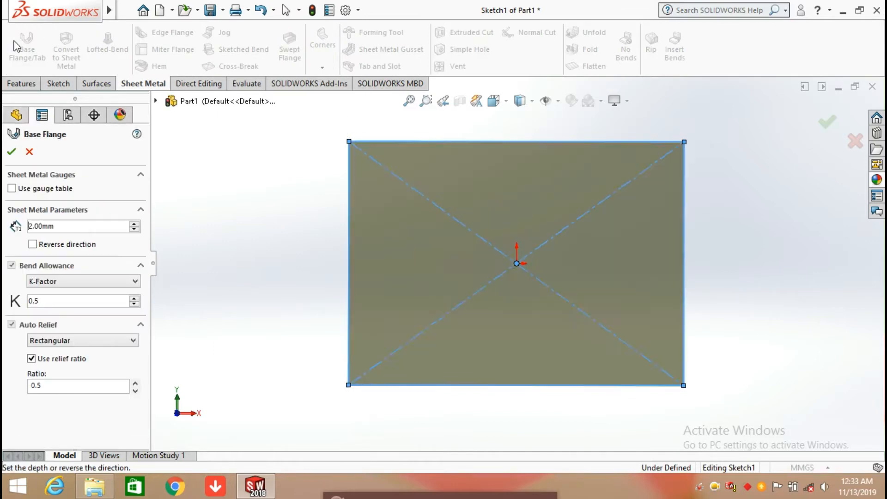
{"action": "left_click", "coordinate": [11, 153]}
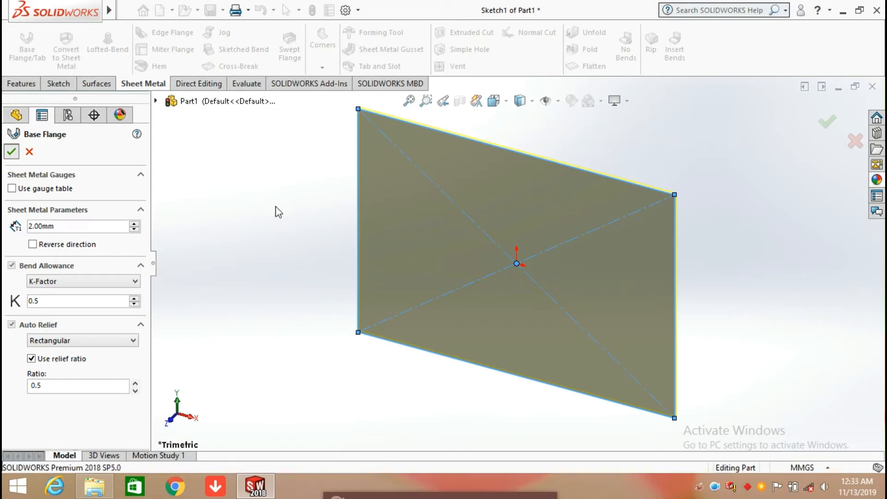
{"action": "left_click", "coordinate": [275, 250]}
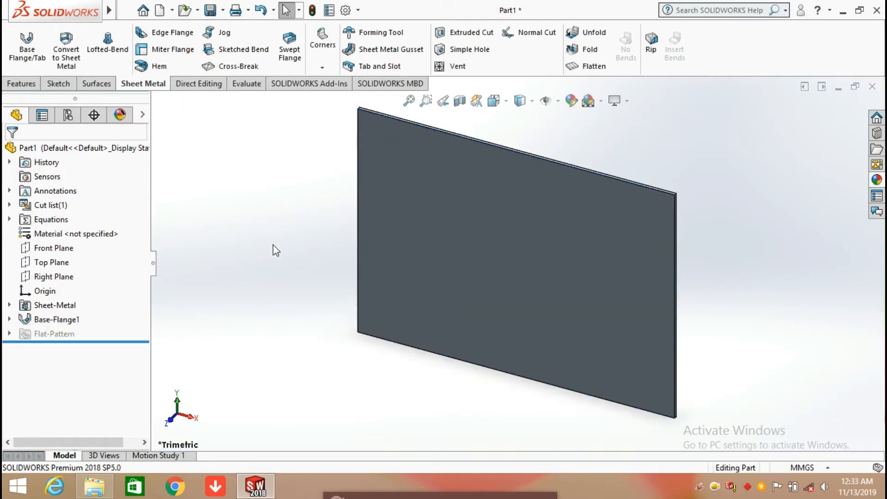
Start an edge flange along all four edges of the base plate, rising on the same side
{"action": "middle_click_drag", "start_coordinate": [277, 283], "coordinate": [286, 86]}
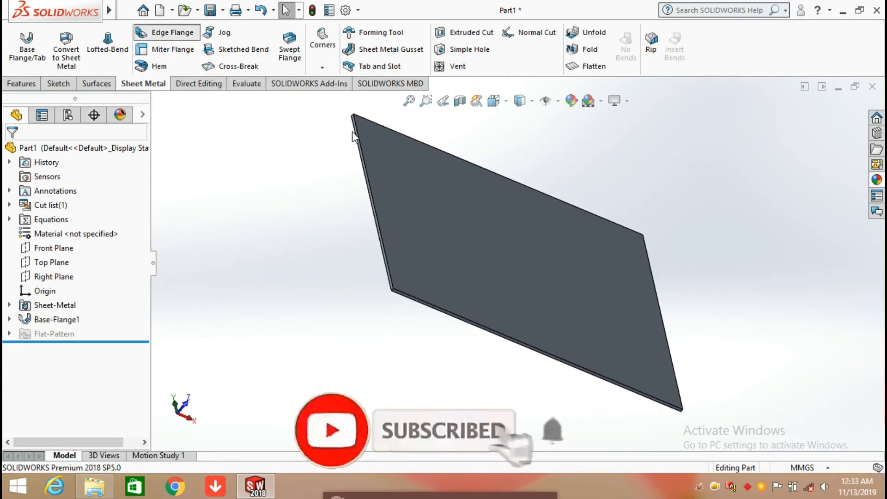
{"action": "left_click", "coordinate": [372, 201]}
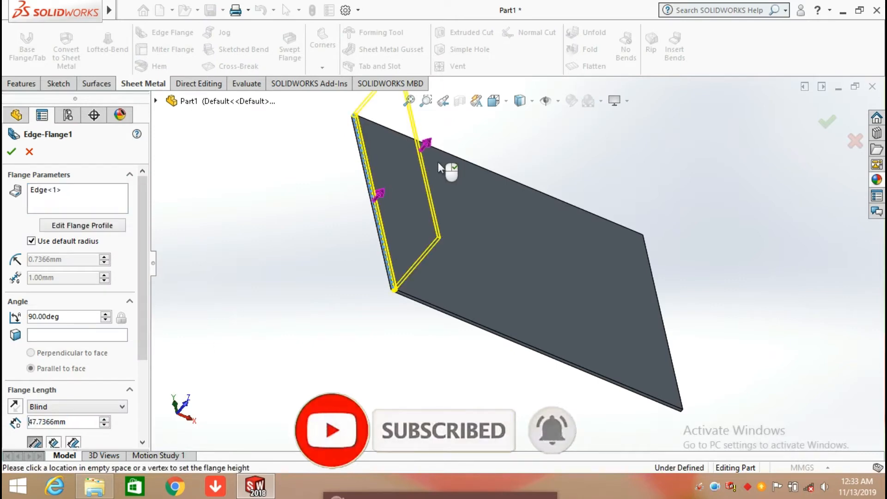
{"action": "left_click", "coordinate": [427, 303]}
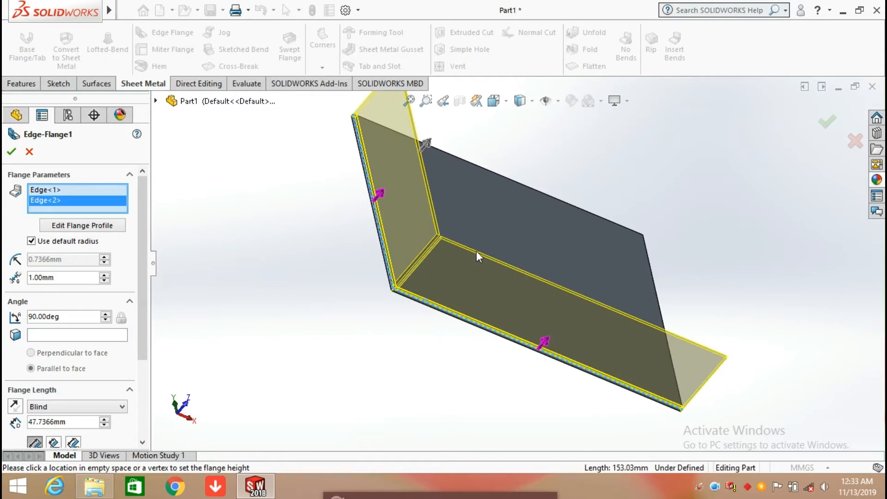
{"action": "middle_click_drag", "start_coordinate": [720, 303], "coordinate": [605, 277]}
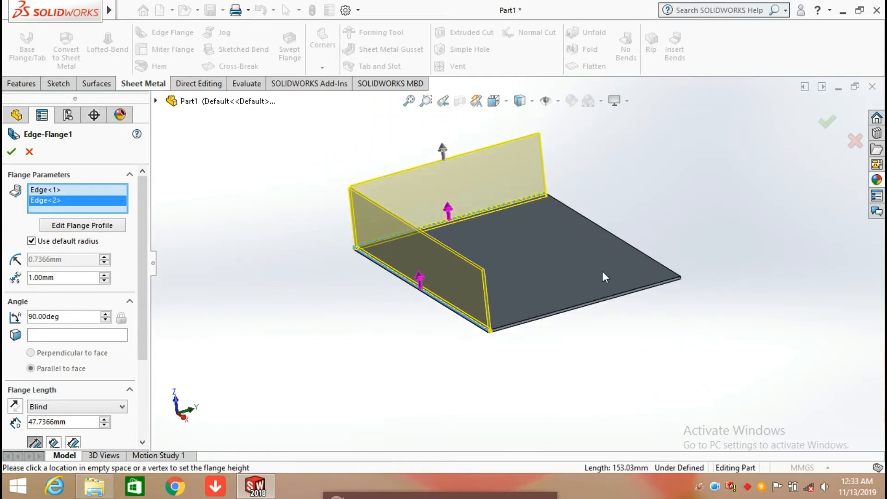
{"action": "left_click", "coordinate": [596, 303]}
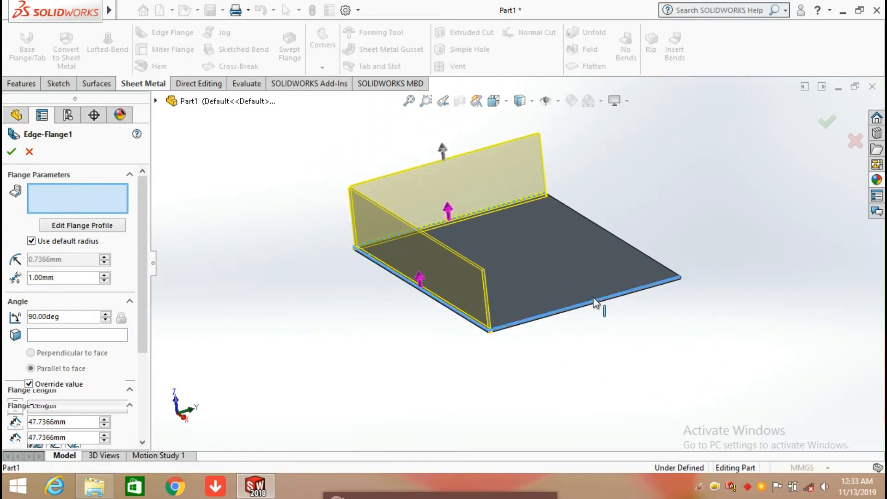
{"action": "left_click", "coordinate": [624, 241]}
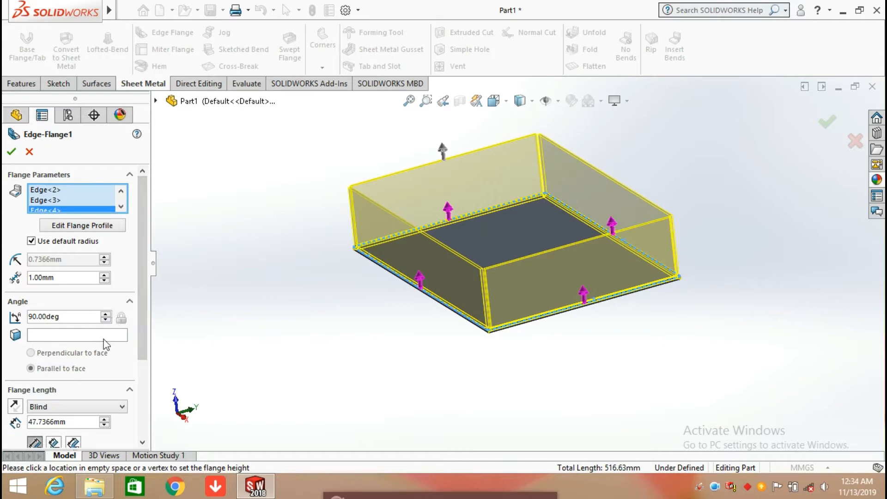
Set the edge flanges' length to 67.7366 mm and their bend angle to 114 degrees
{"action": "left_click", "coordinate": [105, 422]}
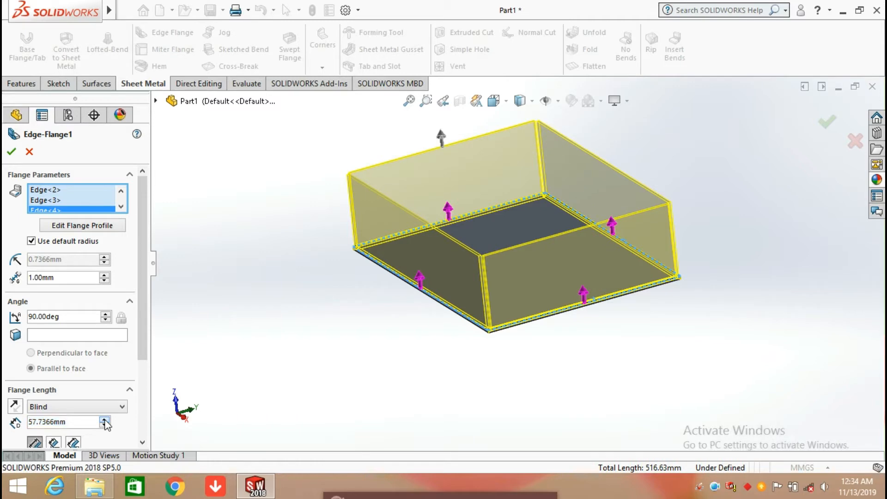
{"action": "left_click", "coordinate": [105, 421]}
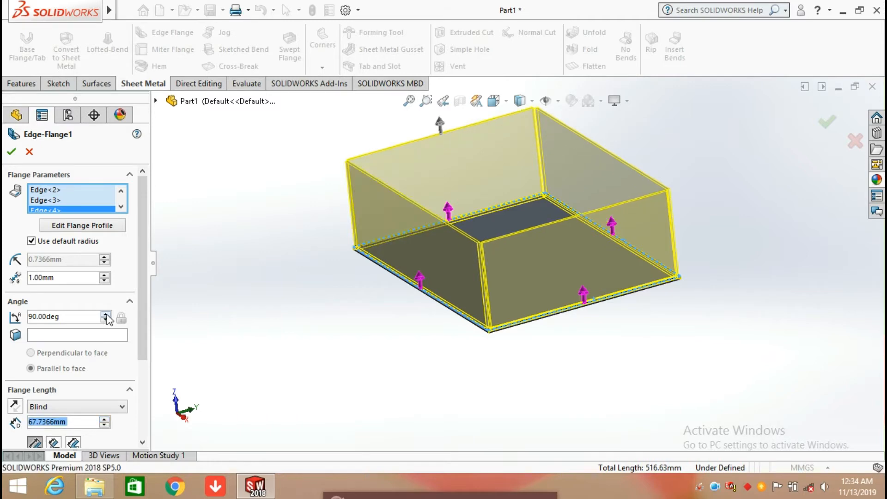
{"action": "left_click", "coordinate": [107, 313]}
{"action": "left_click", "coordinate": [107, 314]}
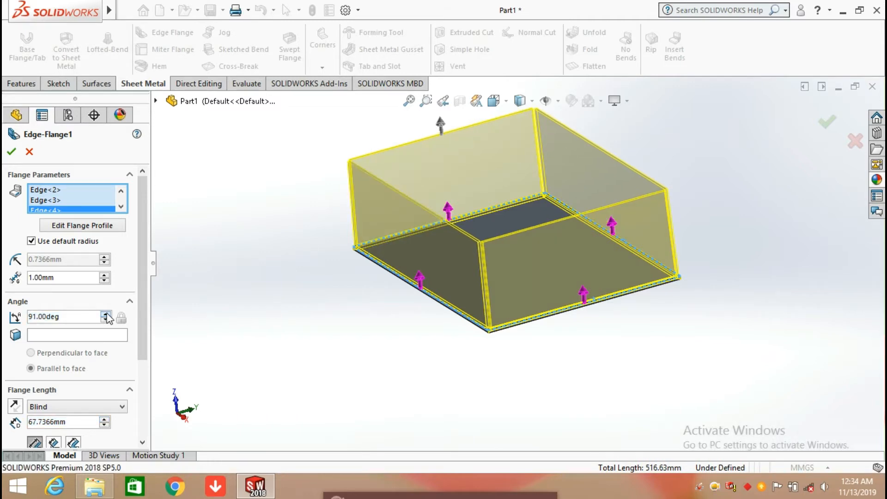
{"action": "left_click", "coordinate": [107, 315]}
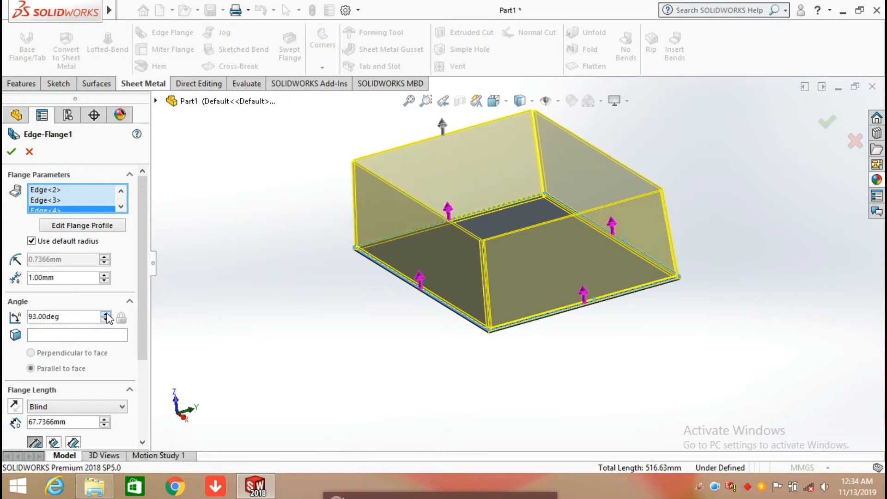
{"action": "left_click", "coordinate": [107, 314]}
{"action": "left_click", "coordinate": [107, 315]}
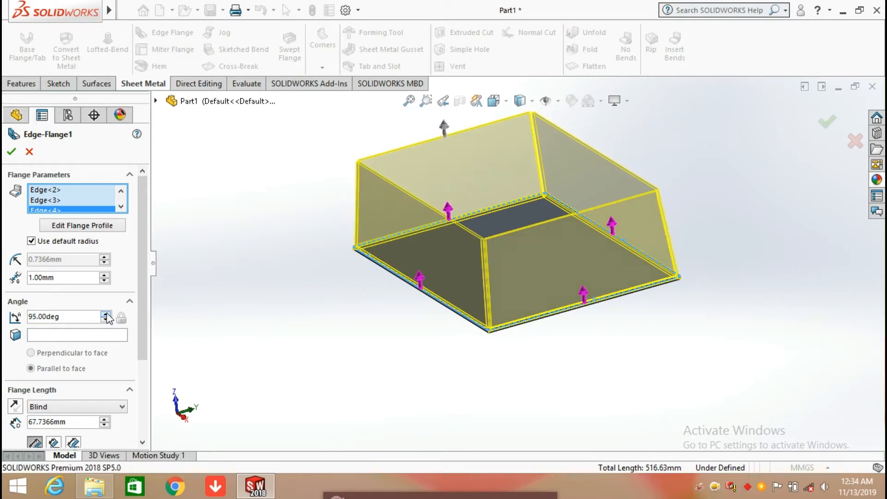
{"action": "left_click", "coordinate": [106, 315]}
{"action": "left_click", "coordinate": [106, 315]}
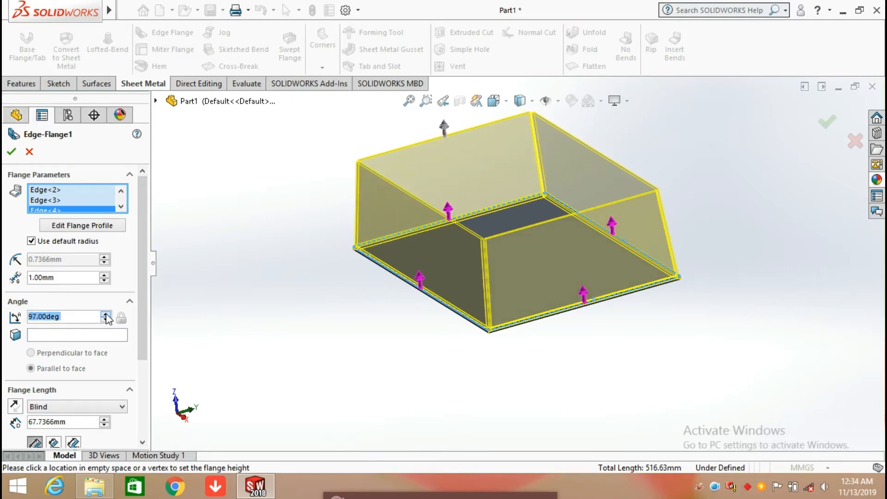
{"action": "left_click", "coordinate": [107, 315]}
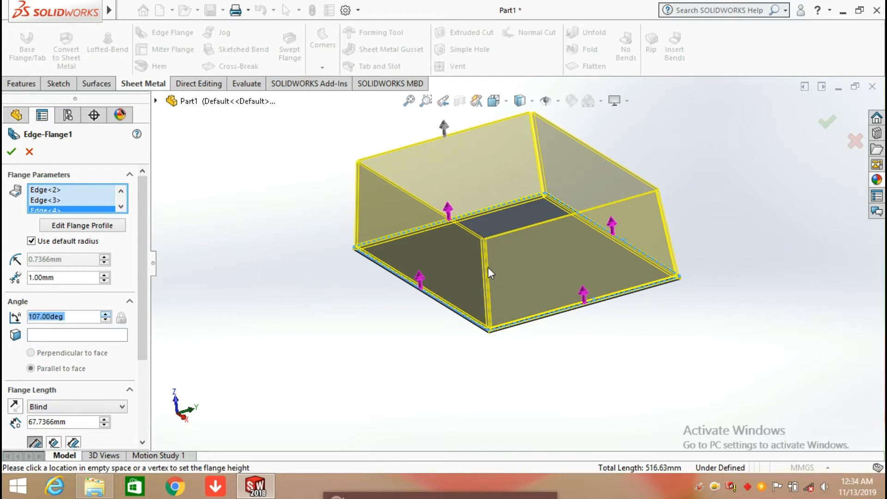
{"action": "scroll", "coordinate": [377, 331], "scroll_direction": "up", "scroll_amount": 1}
{"action": "scroll", "coordinate": [357, 334], "scroll_direction": "up", "scroll_amount": 1}
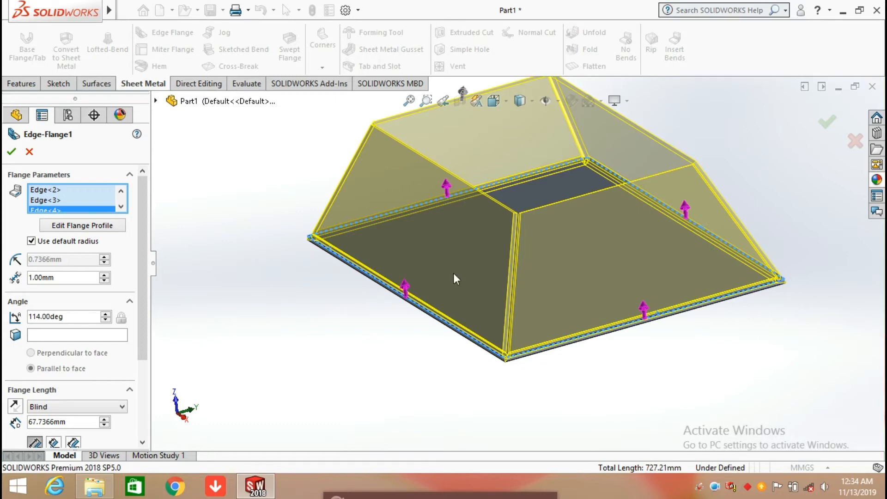
Check the corner preview and the remaining flange options, and create the four edge flanges
{"action": "scroll", "coordinate": [522, 254], "scroll_direction": "down", "scroll_amount": 5}
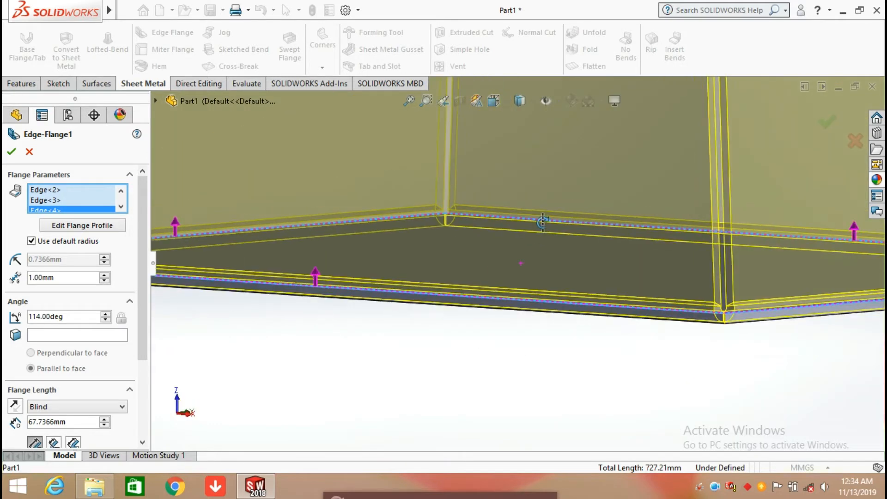
{"action": "middle_click_drag", "start_coordinate": [543, 223], "coordinate": [540, 227]}
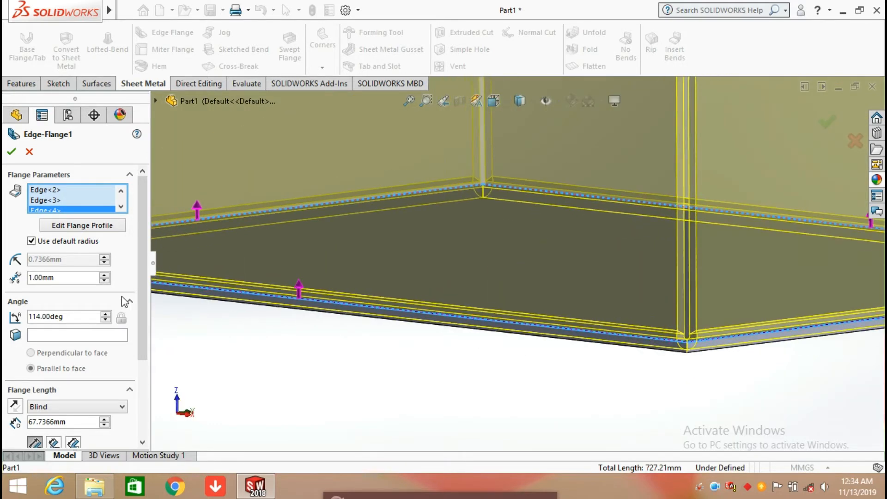
{"action": "left_click_drag", "start_coordinate": [140, 298], "coordinate": [140, 376]}
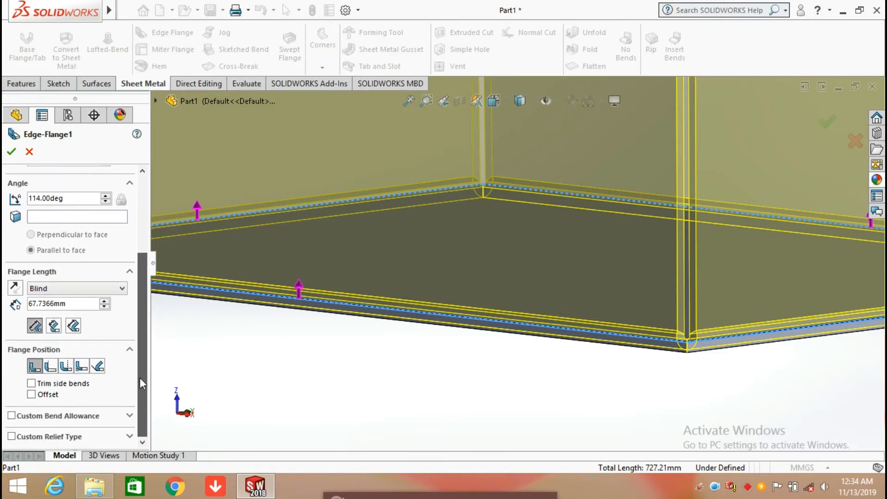
{"action": "scroll", "coordinate": [139, 378], "scroll_direction": "up", "scroll_amount": 5}
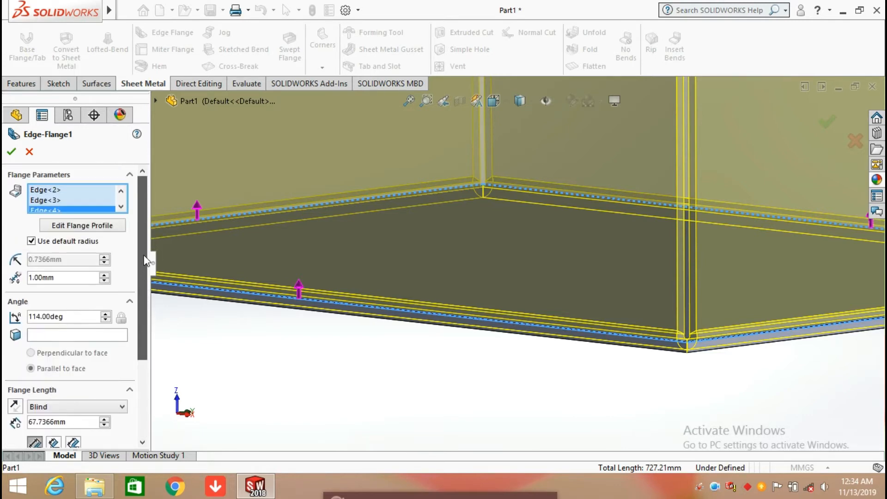
{"action": "left_click", "coordinate": [12, 152]}
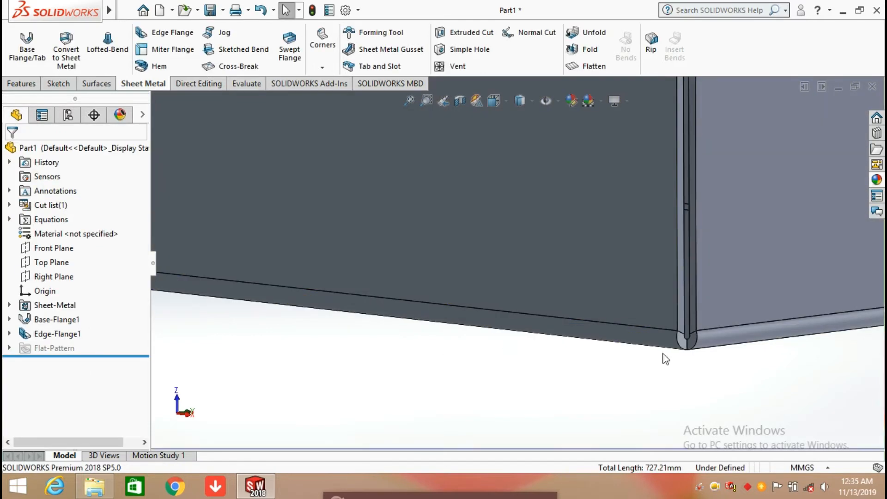
Start a closed corner with the narrow side face of one flange at the front corner as the face to extend
{"action": "scroll", "coordinate": [665, 359], "scroll_direction": "up", "scroll_amount": 6}
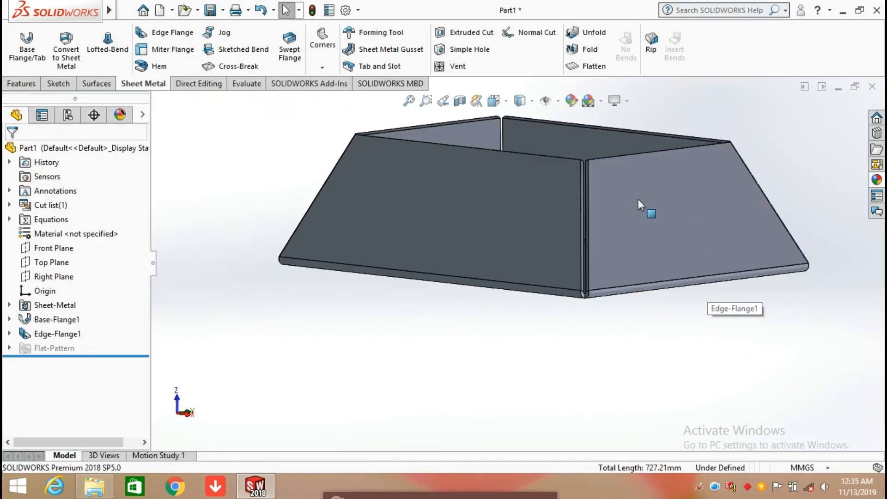
{"action": "scroll", "coordinate": [611, 173], "scroll_direction": "down", "scroll_amount": 2}
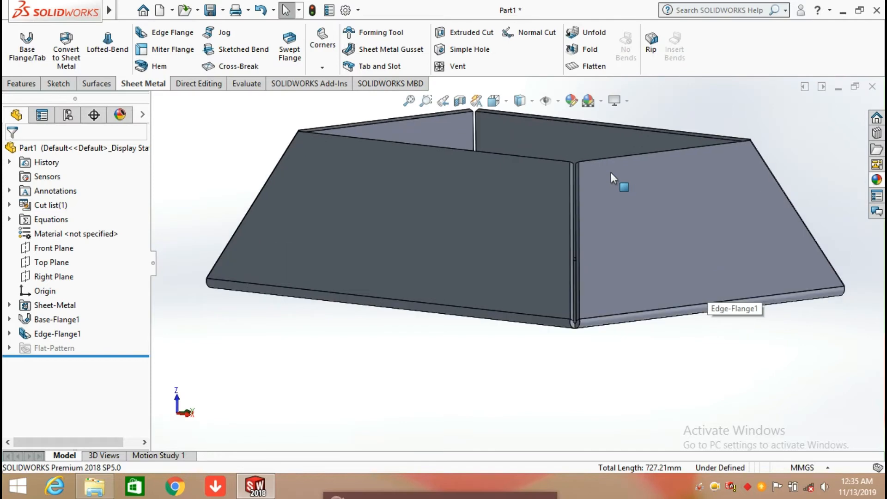
{"action": "left_click", "coordinate": [322, 67]}
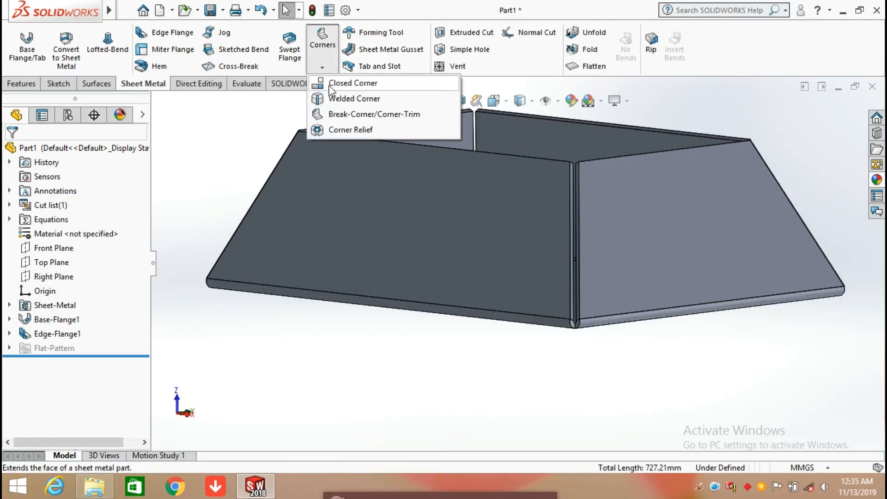
{"action": "left_click", "coordinate": [331, 84]}
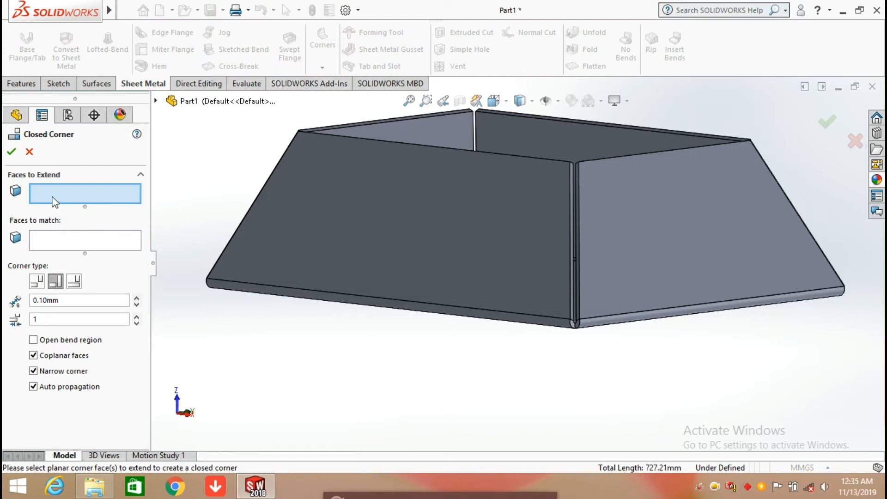
{"action": "scroll", "coordinate": [585, 223], "scroll_direction": "down", "scroll_amount": 10}
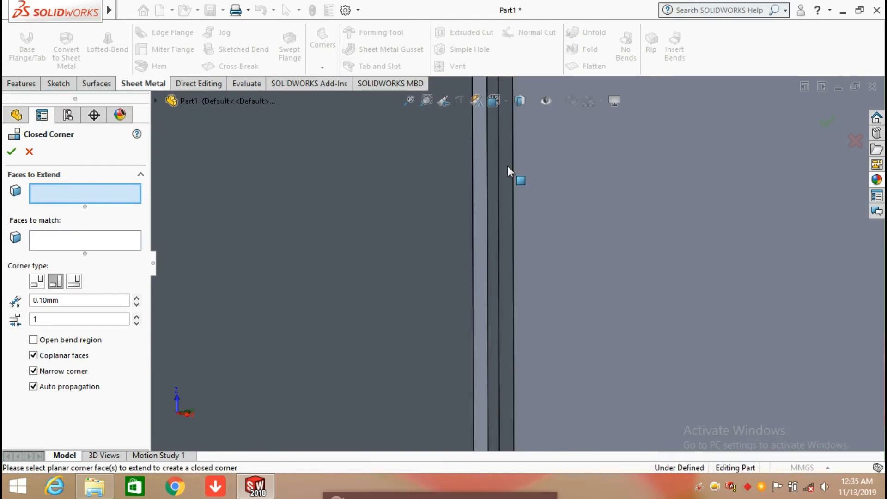
{"action": "left_click", "coordinate": [507, 167]}
{"action": "scroll", "coordinate": [502, 226], "scroll_direction": "up", "scroll_amount": 8}
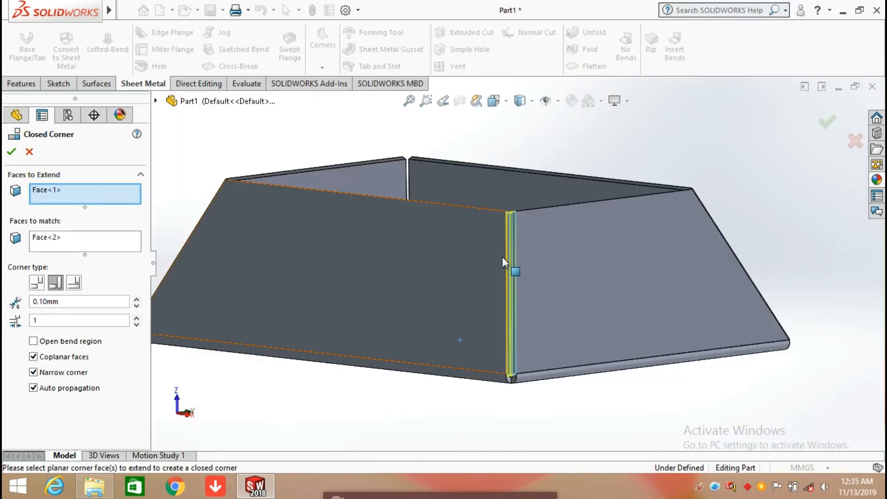
Compare the butt, underlap and overlap corner types in the preview, and create the closed corner as a butt corner
{"action": "scroll", "coordinate": [504, 277], "scroll_direction": "down", "scroll_amount": 10}
{"action": "scroll", "coordinate": [511, 352], "scroll_direction": "up", "scroll_amount": 8}
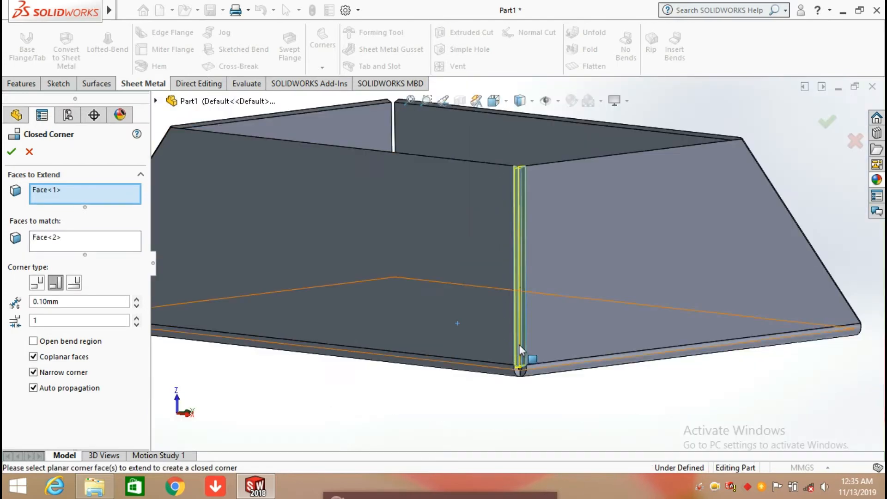
{"action": "scroll", "coordinate": [520, 345], "scroll_direction": "down", "scroll_amount": 10}
{"action": "scroll", "coordinate": [520, 345], "scroll_direction": "down", "scroll_amount": 4}
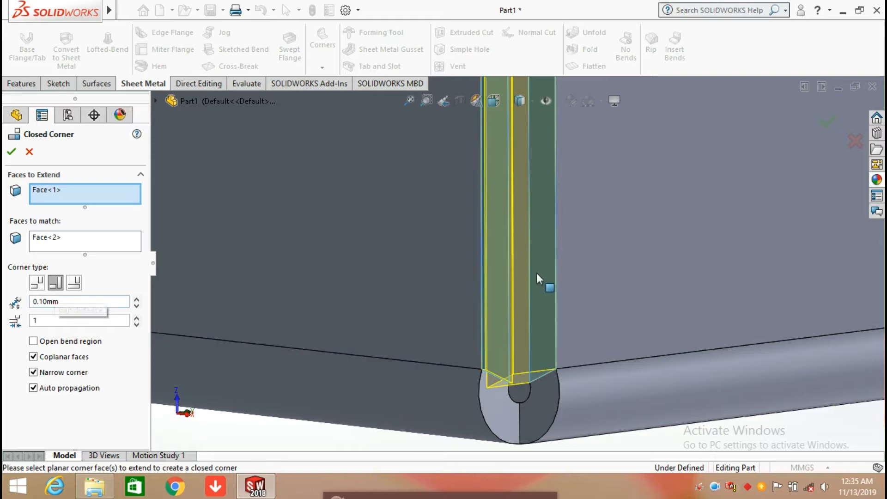
{"action": "middle_click_drag", "start_coordinate": [540, 280], "coordinate": [573, 184]}
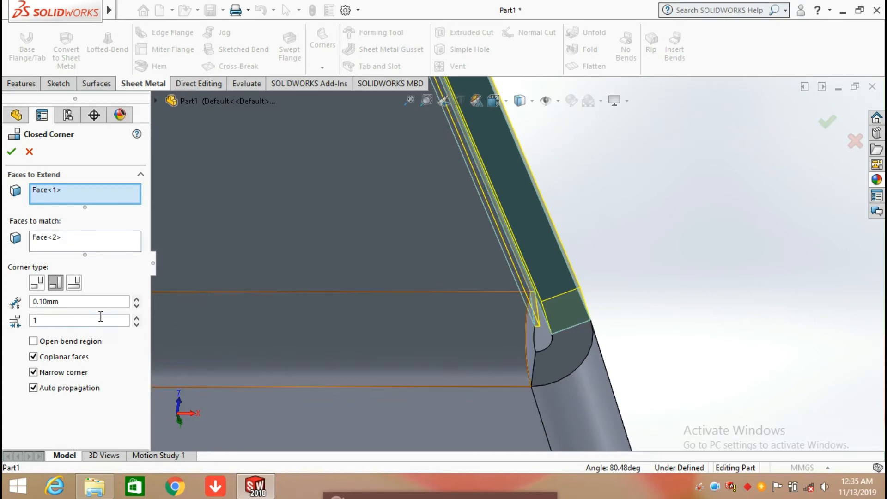
{"action": "left_click", "coordinate": [42, 287]}
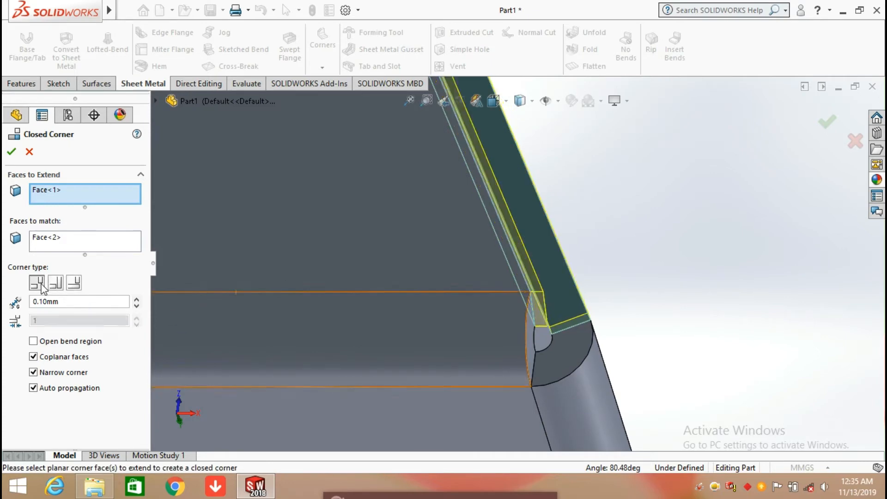
{"action": "scroll", "coordinate": [555, 272], "scroll_direction": "up", "scroll_amount": 9}
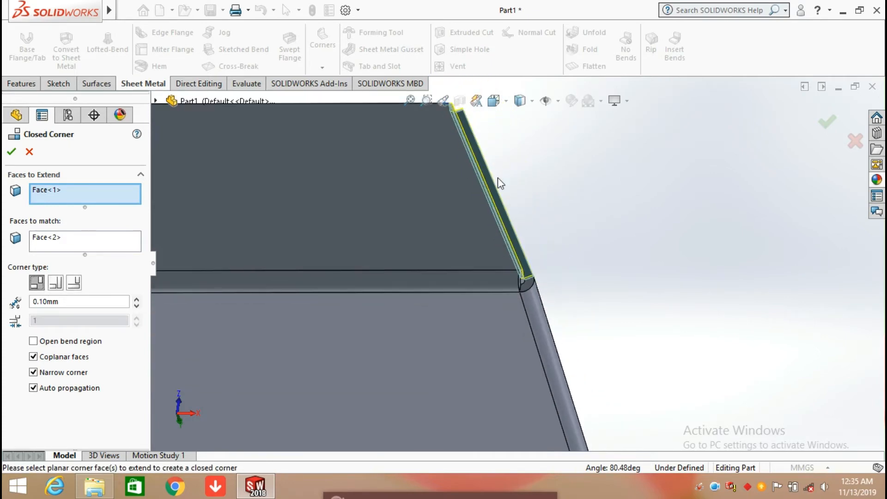
{"action": "scroll", "coordinate": [481, 169], "scroll_direction": "down", "scroll_amount": 4}
{"action": "middle_click_drag", "start_coordinate": [476, 179], "coordinate": [420, 325]}
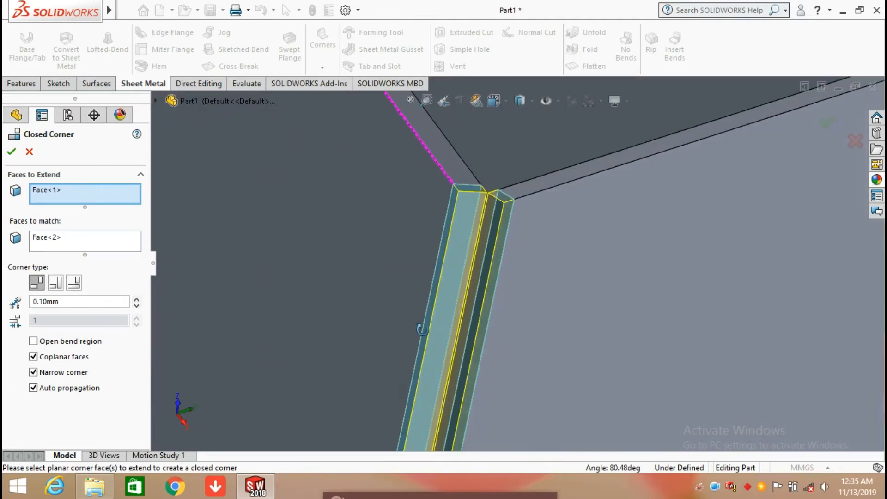
{"action": "left_click", "coordinate": [74, 283]}
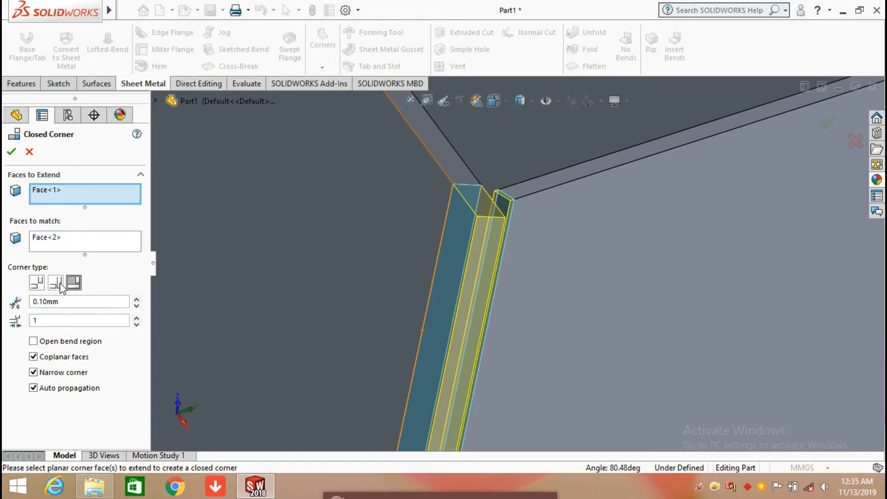
{"action": "left_click", "coordinate": [56, 283]}
{"action": "left_click", "coordinate": [39, 286]}
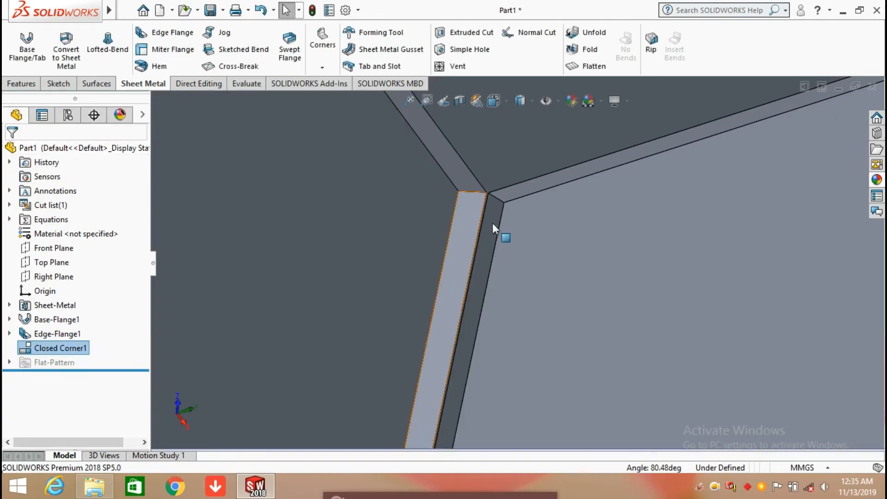
Start a welded corner at the adjacent open corner of the tray and select one flange's side face as the corner to weld
{"action": "scroll", "coordinate": [493, 223], "scroll_direction": "up", "scroll_amount": 4}
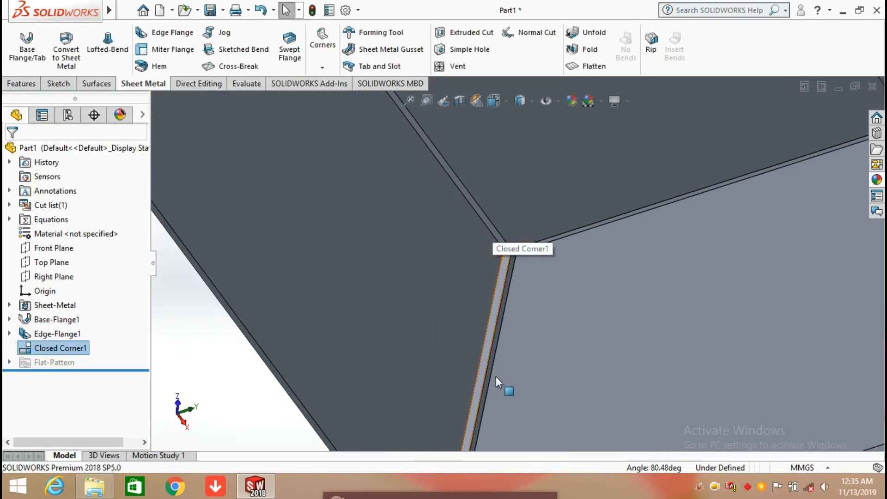
{"action": "scroll", "coordinate": [495, 390], "scroll_direction": "up", "scroll_amount": 5}
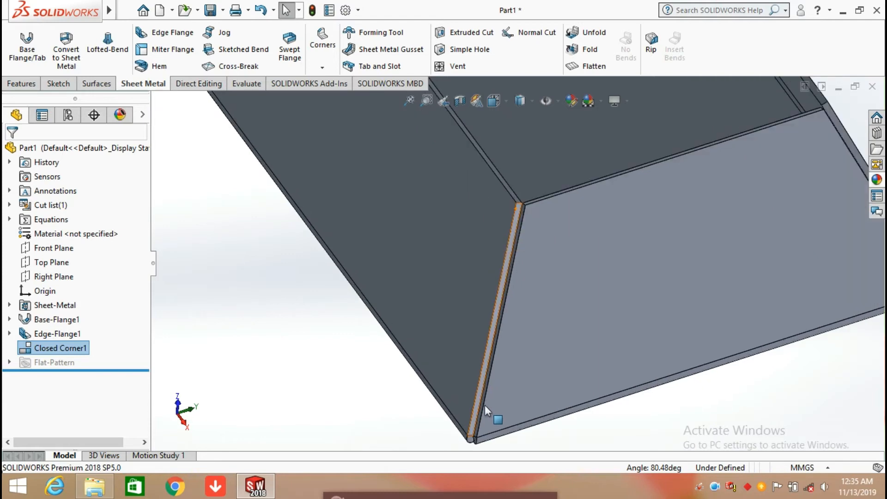
{"action": "middle_click_drag", "start_coordinate": [484, 406], "coordinate": [398, 331]}
{"action": "scroll", "coordinate": [509, 320], "scroll_direction": "up", "scroll_amount": 6}
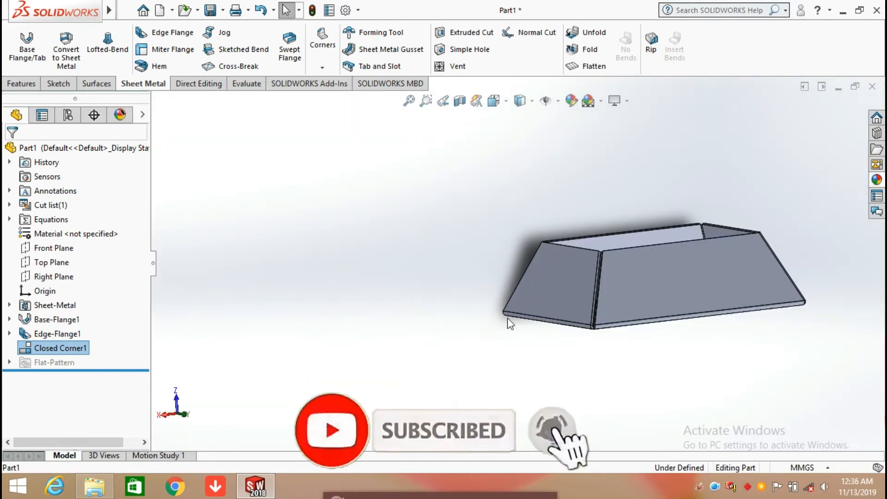
{"action": "scroll", "coordinate": [620, 303], "scroll_direction": "down", "scroll_amount": 6}
{"action": "middle_click_drag", "start_coordinate": [564, 254], "coordinate": [491, 178]}
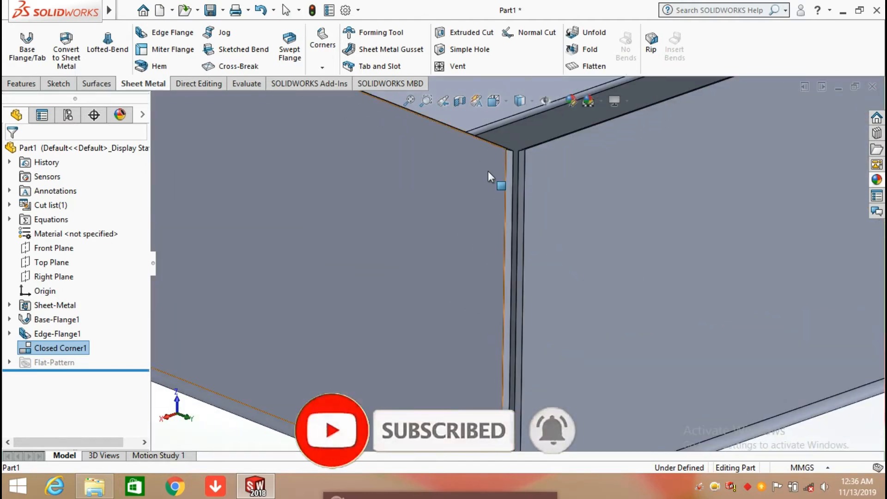
{"action": "left_click", "coordinate": [328, 74]}
{"action": "left_click", "coordinate": [345, 151]}
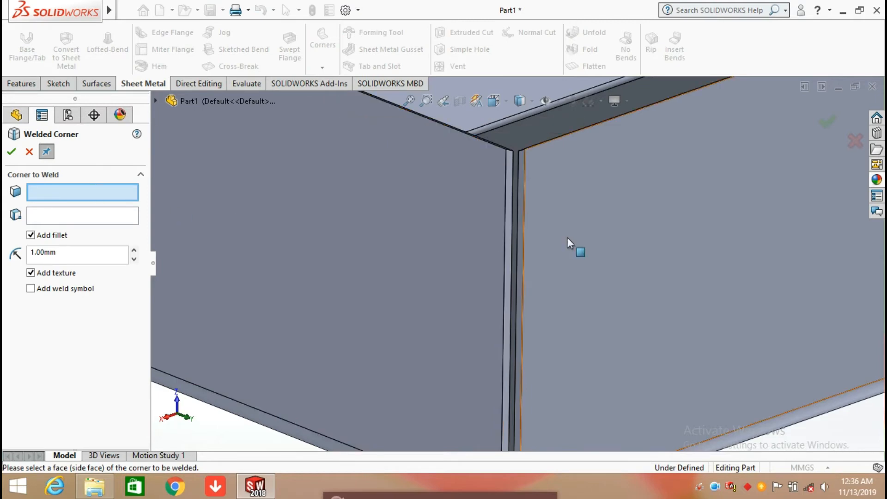
{"action": "scroll", "coordinate": [523, 215], "scroll_direction": "down", "scroll_amount": 2}
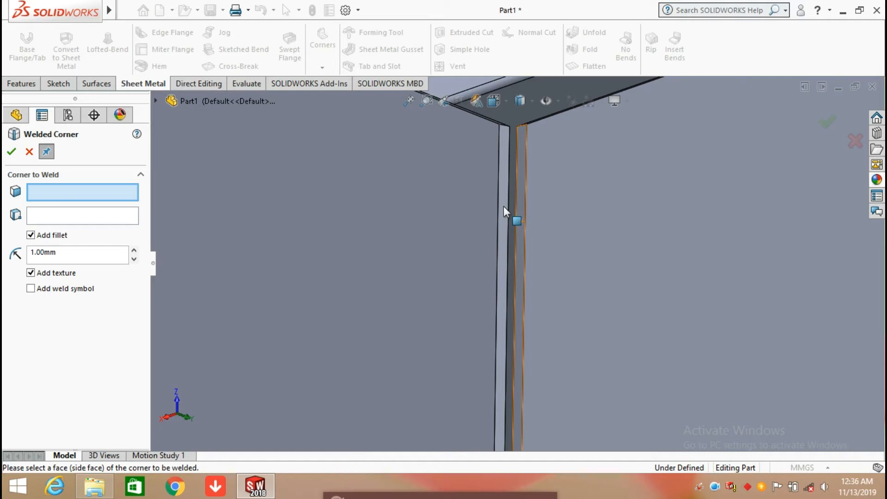
{"action": "left_click", "coordinate": [504, 208]}
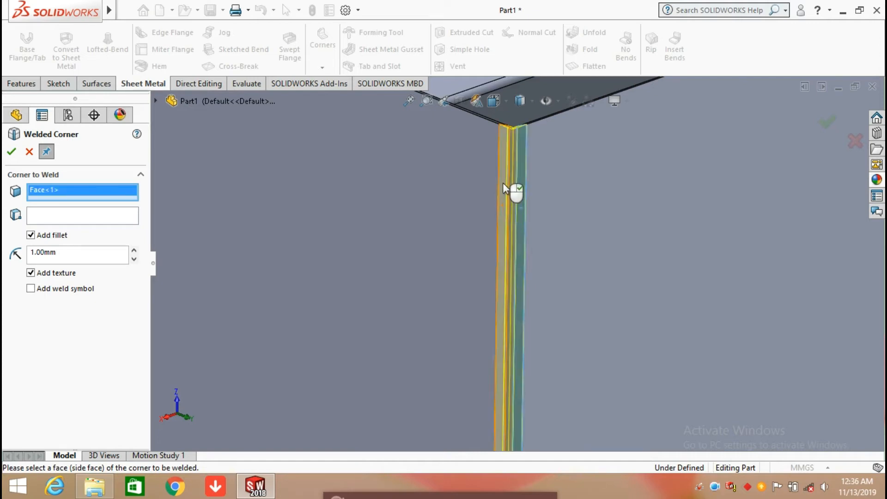
Try to use the inner long edge of the flange's side face as the stopping entity of the weld
{"action": "scroll", "coordinate": [504, 180], "scroll_direction": "down", "scroll_amount": 3}
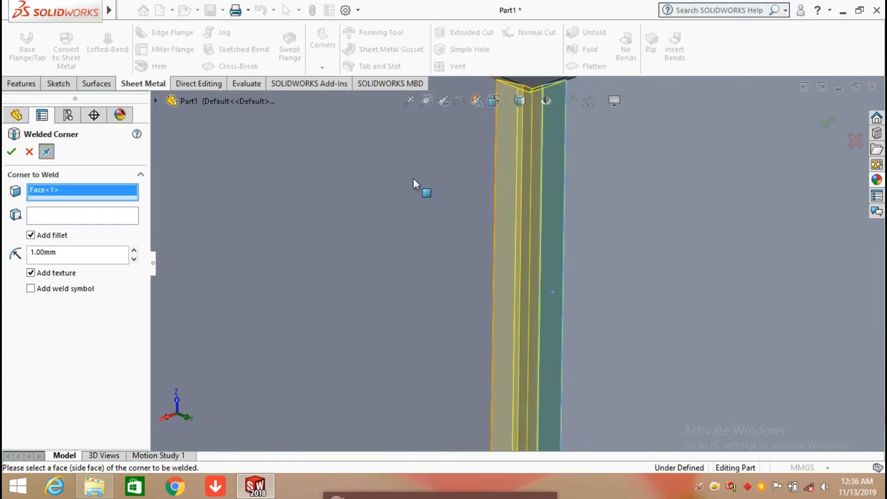
{"action": "left_click", "coordinate": [101, 221]}
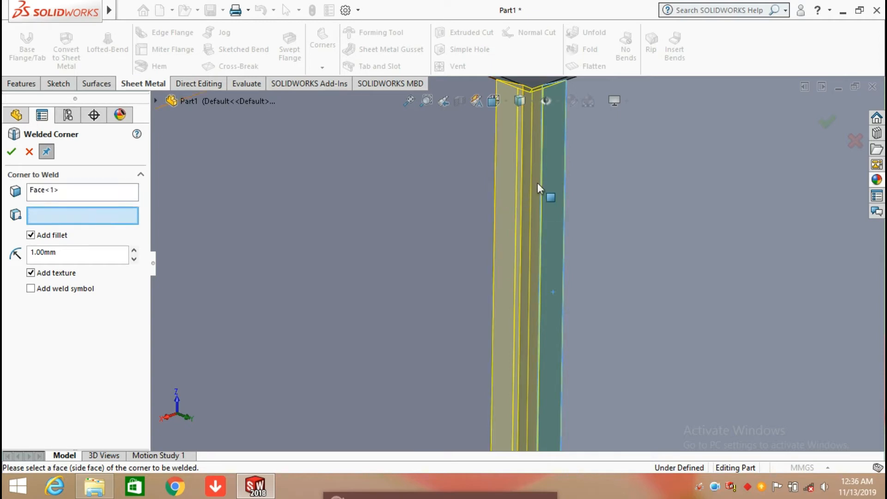
{"action": "scroll", "coordinate": [539, 186], "scroll_direction": "down", "scroll_amount": 5}
{"action": "scroll", "coordinate": [579, 270], "scroll_direction": "up", "scroll_amount": 5}
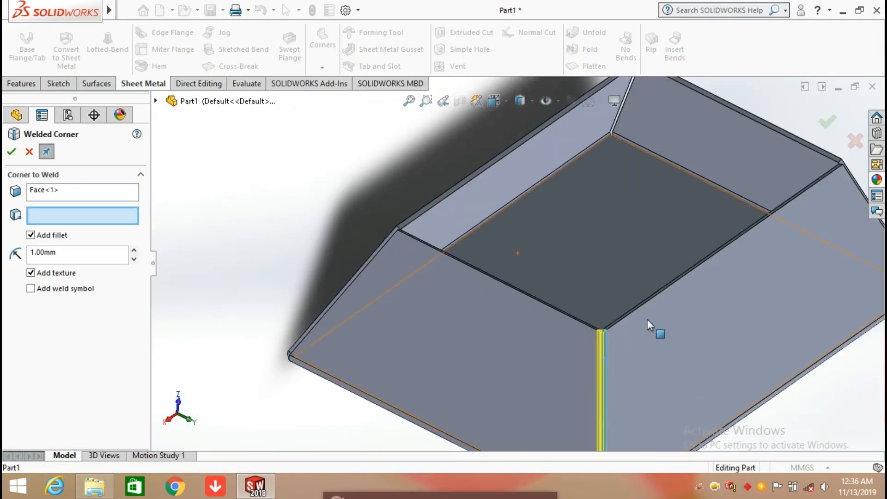
{"action": "scroll", "coordinate": [647, 324], "scroll_direction": "down", "scroll_amount": 8}
{"action": "scroll", "coordinate": [531, 289], "scroll_direction": "down", "scroll_amount": 1}
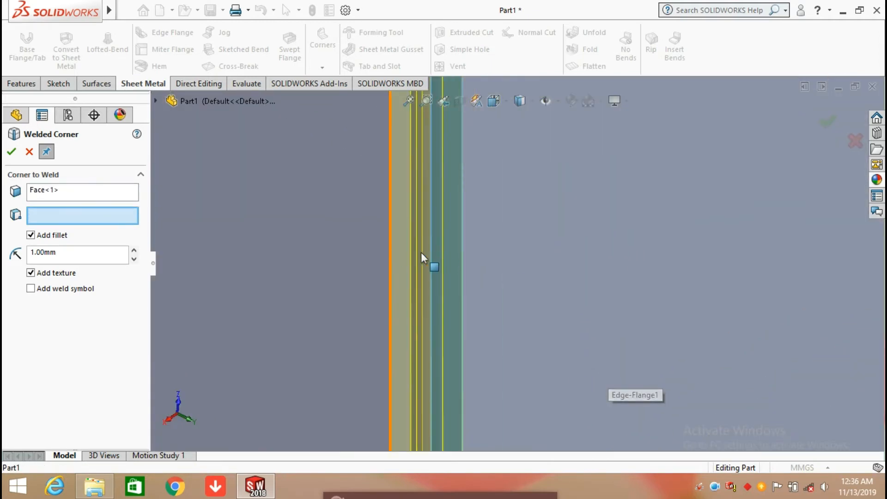
{"action": "middle_click_drag", "start_coordinate": [440, 253], "coordinate": [481, 258]}
{"action": "scroll", "coordinate": [503, 343], "scroll_direction": "up", "scroll_amount": 3}
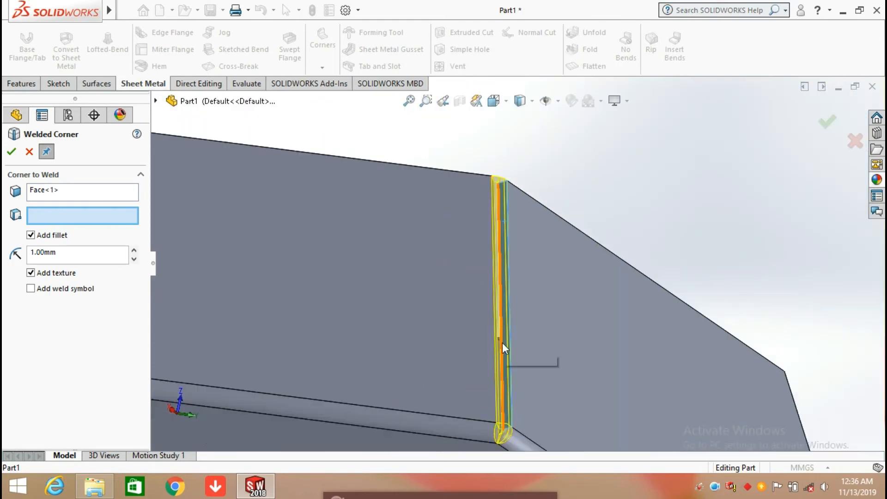
{"action": "scroll", "coordinate": [501, 426], "scroll_direction": "down", "scroll_amount": 2}
{"action": "scroll", "coordinate": [504, 397], "scroll_direction": "up", "scroll_amount": 2}
{"action": "scroll", "coordinate": [513, 357], "scroll_direction": "down", "scroll_amount": 2}
{"action": "scroll", "coordinate": [511, 347], "scroll_direction": "down", "scroll_amount": 5}
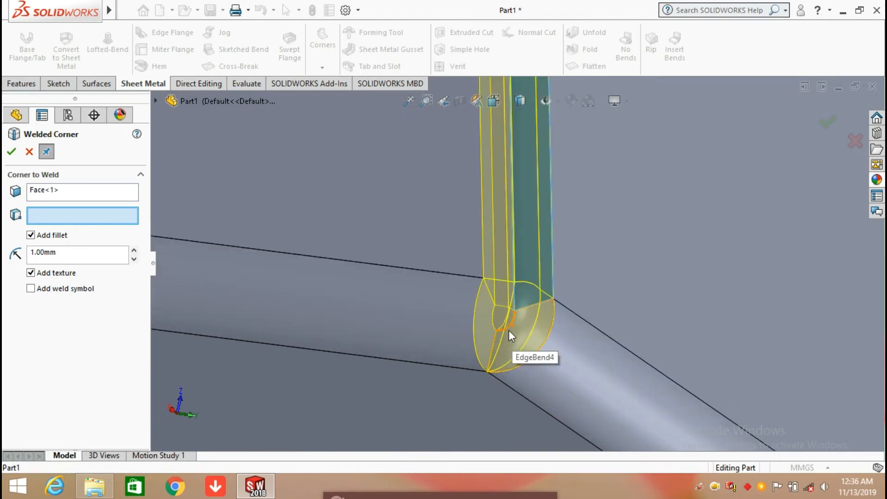
{"action": "left_click", "coordinate": [531, 255]}
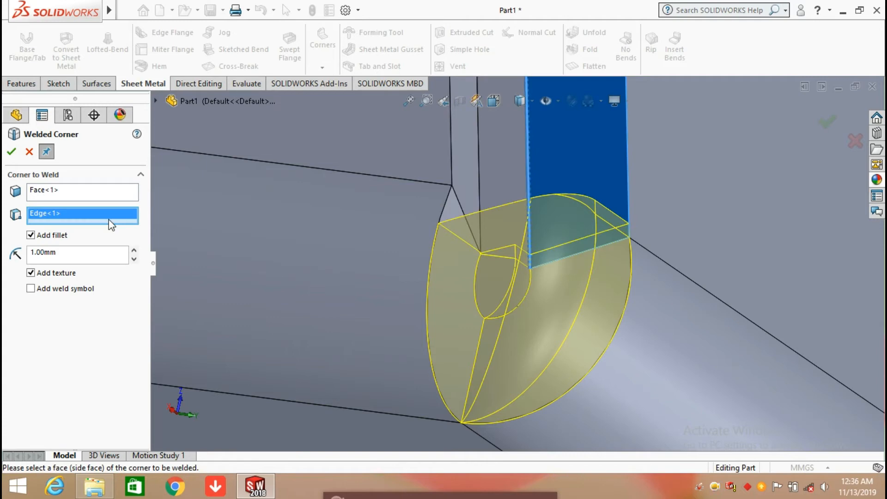
Replace the weld's stopping edge with the outer upright edge of the opposite flange at the same corner
{"action": "scroll", "coordinate": [570, 207], "scroll_direction": "up", "scroll_amount": 3}
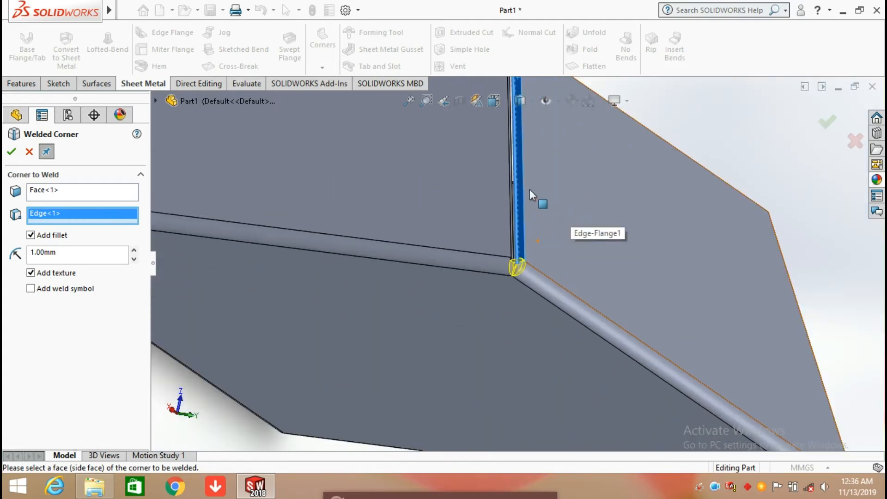
{"action": "scroll", "coordinate": [529, 189], "scroll_direction": "down", "scroll_amount": 4}
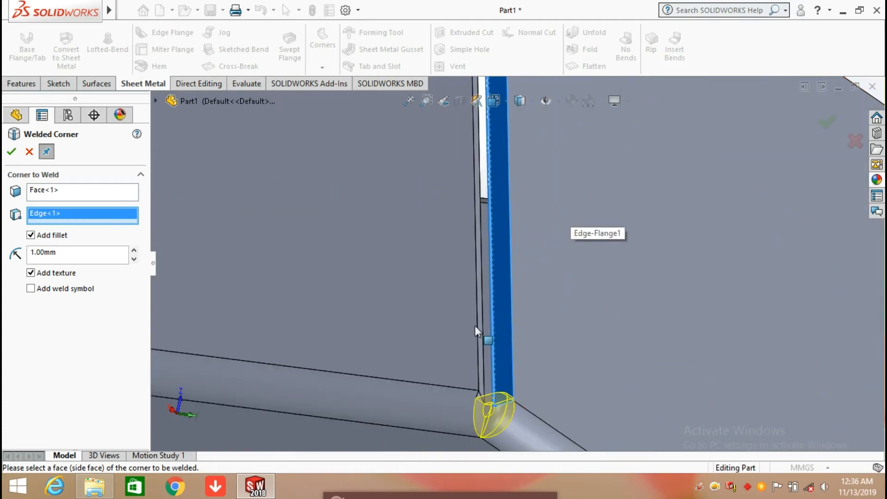
{"action": "right_click", "coordinate": [94, 222]}
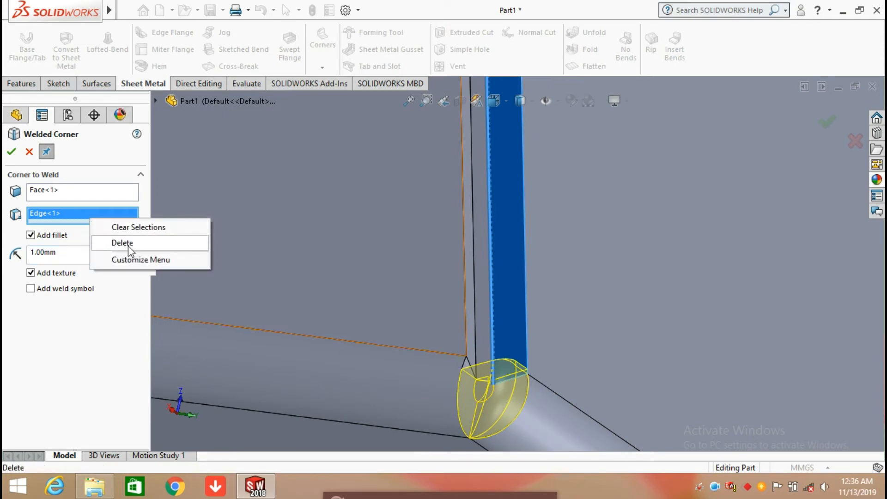
{"action": "left_click", "coordinate": [462, 237]}
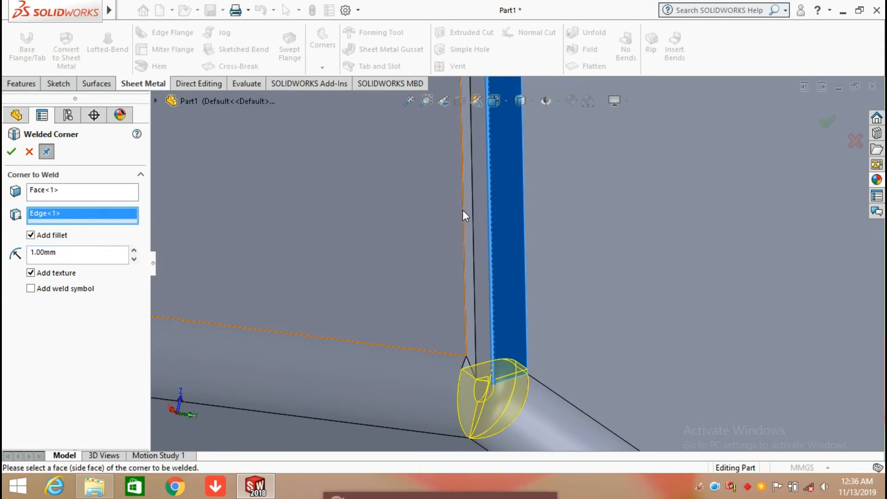
{"action": "key", "text": "Delete"}
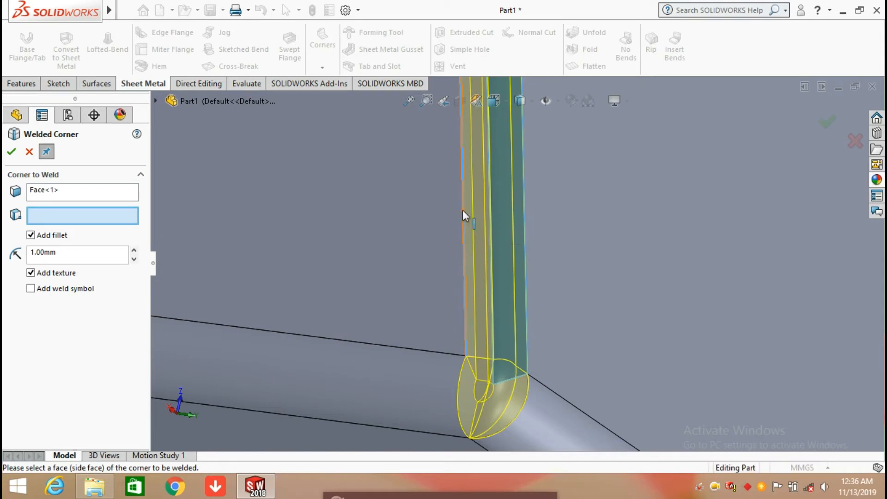
{"action": "left_click", "coordinate": [462, 210]}
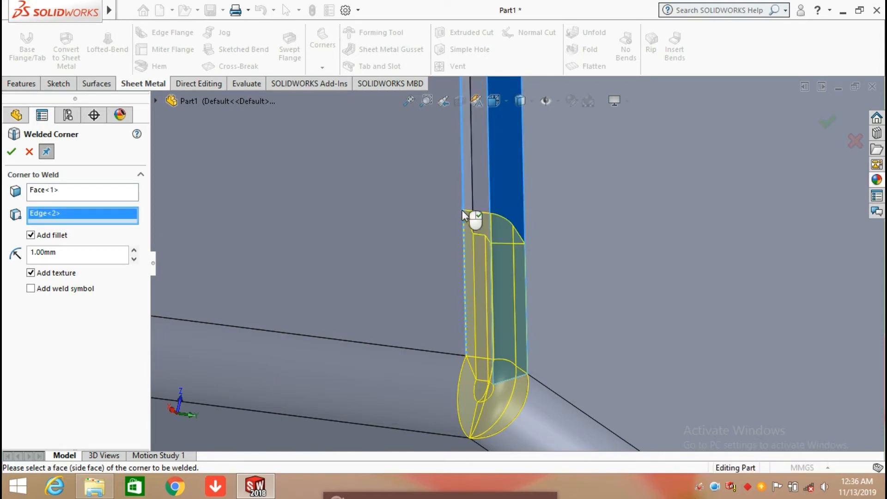
{"action": "scroll", "coordinate": [512, 227], "scroll_direction": "up", "scroll_amount": 2}
{"action": "middle_click_drag", "start_coordinate": [513, 231], "coordinate": [488, 382]}
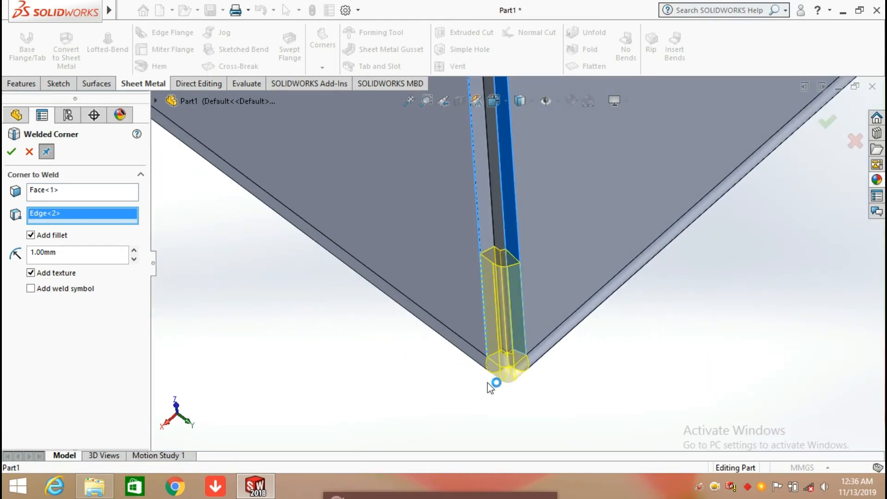
Create the welded corner with a 1 mm fillet and texture, and inspect the weld bead
{"action": "left_click", "coordinate": [11, 152]}
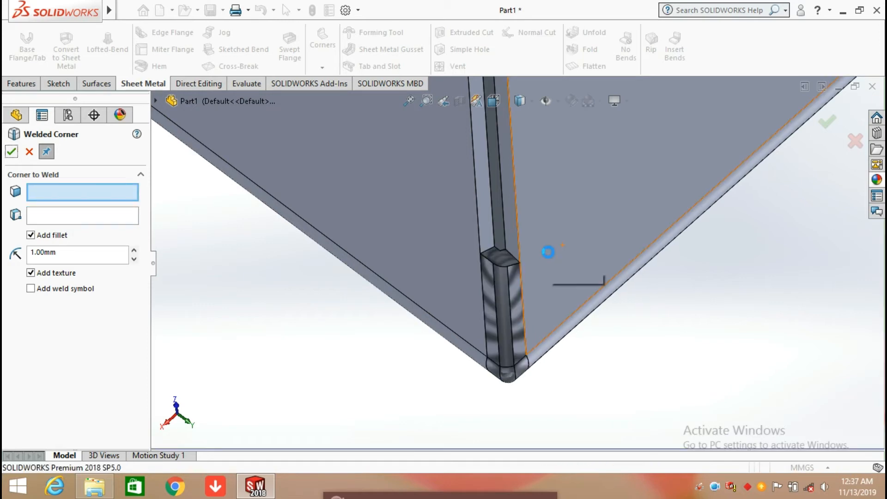
{"action": "scroll", "coordinate": [514, 281], "scroll_direction": "down", "scroll_amount": 2}
{"action": "scroll", "coordinate": [514, 281], "scroll_direction": "down", "scroll_amount": 2}
{"action": "scroll", "coordinate": [514, 281], "scroll_direction": "up", "scroll_amount": 4}
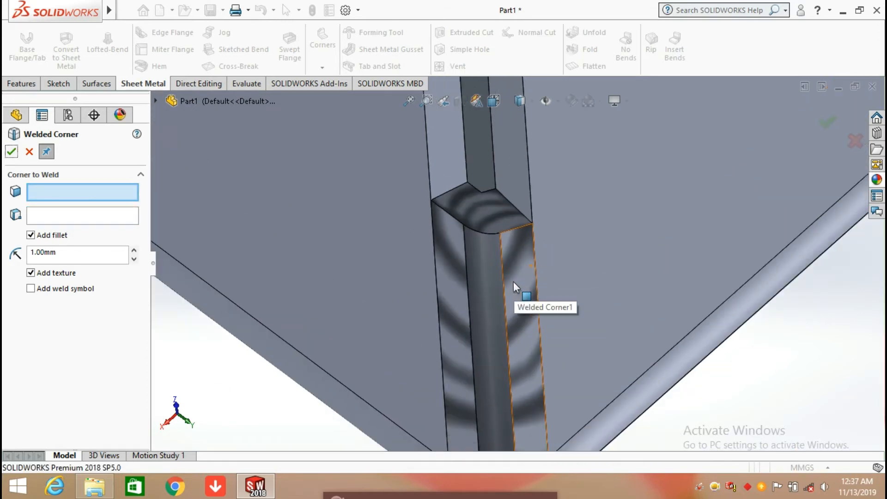
{"action": "scroll", "coordinate": [514, 281], "scroll_direction": "down", "scroll_amount": 2}
{"action": "scroll", "coordinate": [514, 281], "scroll_direction": "up", "scroll_amount": 2}
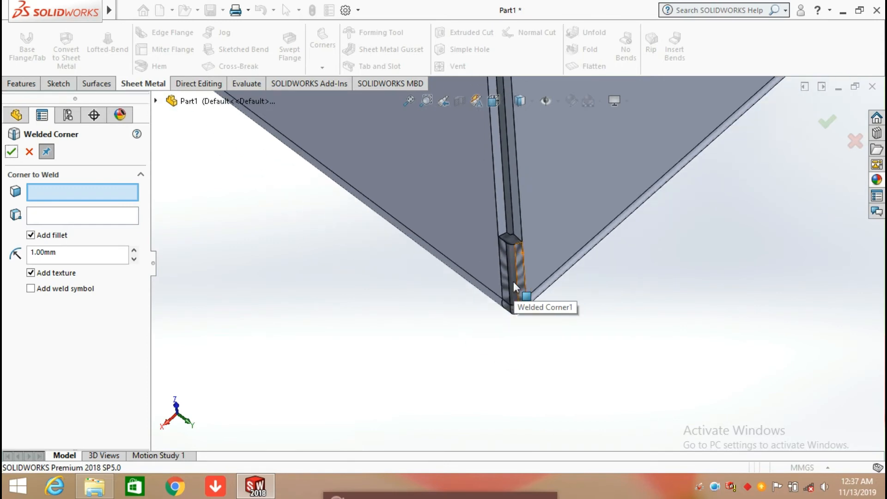
{"action": "left_click", "coordinate": [514, 178]}
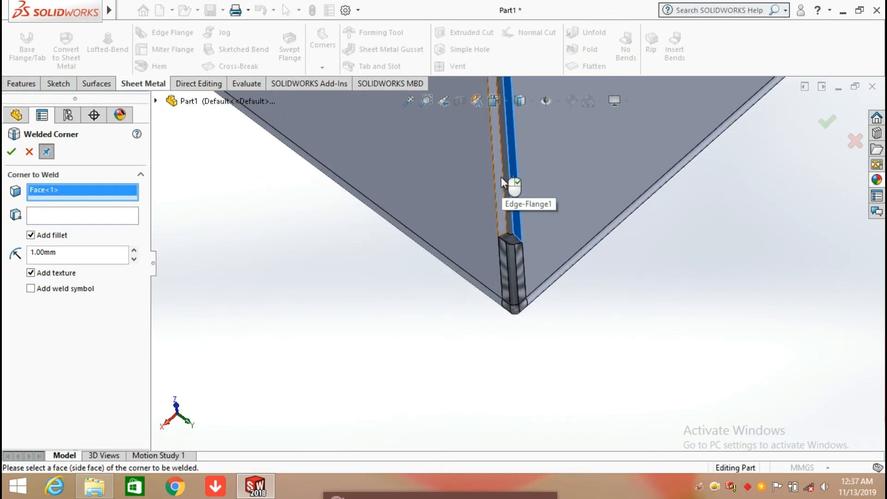
{"action": "left_click", "coordinate": [501, 179]}
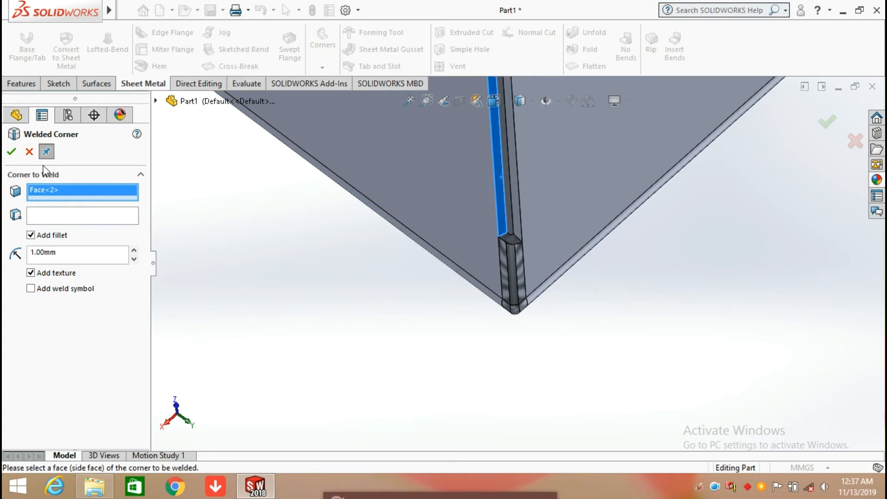
{"action": "left_click", "coordinate": [30, 153]}
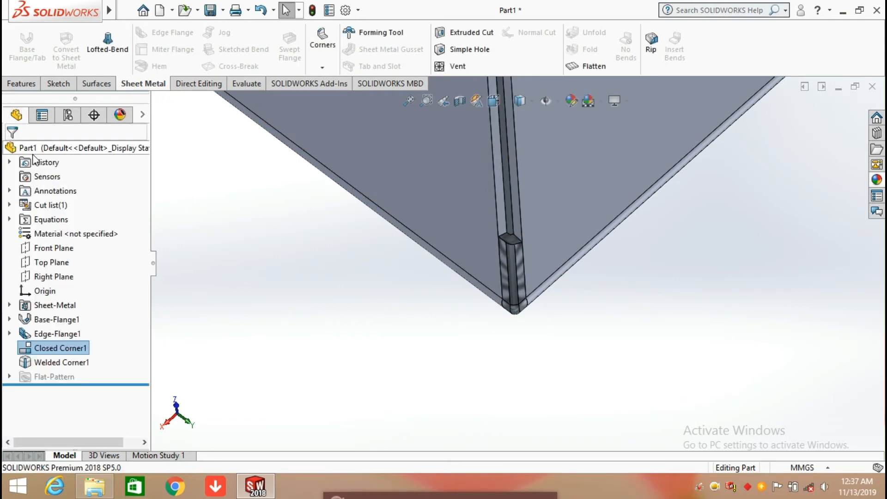
{"action": "left_click", "coordinate": [321, 66]}
{"action": "left_click", "coordinate": [326, 73]}
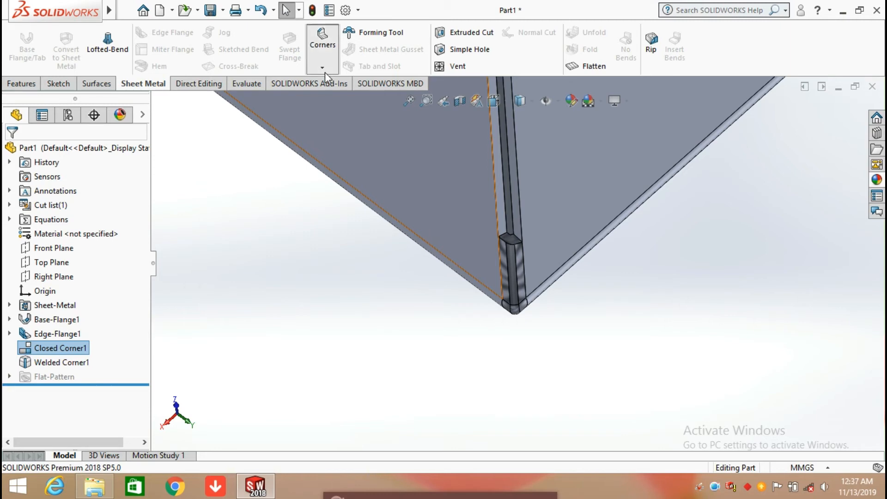
{"action": "left_click", "coordinate": [325, 72]}
{"action": "left_click", "coordinate": [239, 272]}
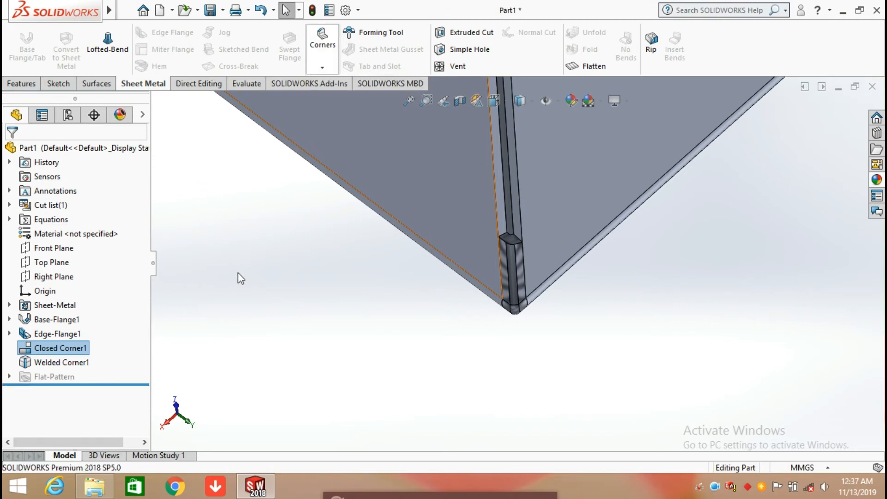
Delete the welded corner feature from the part
{"action": "left_click", "coordinate": [64, 365]}
{"action": "right_click", "coordinate": [63, 365]}
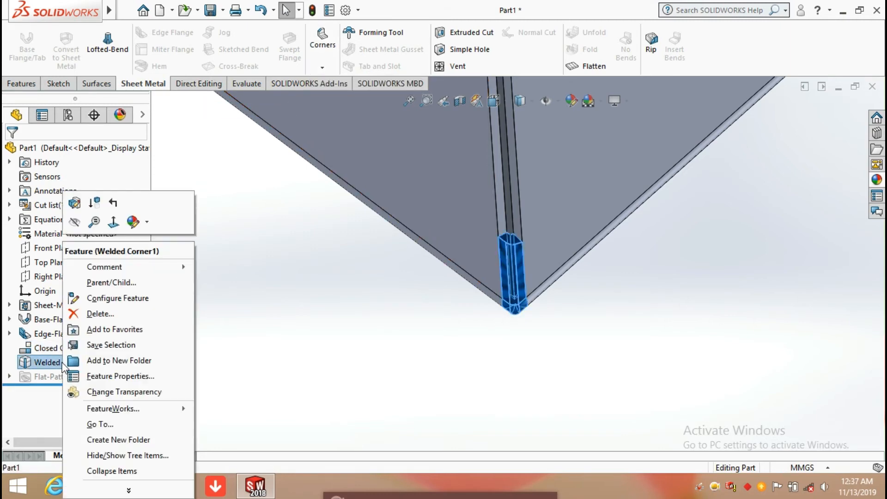
{"action": "left_click", "coordinate": [94, 314]}
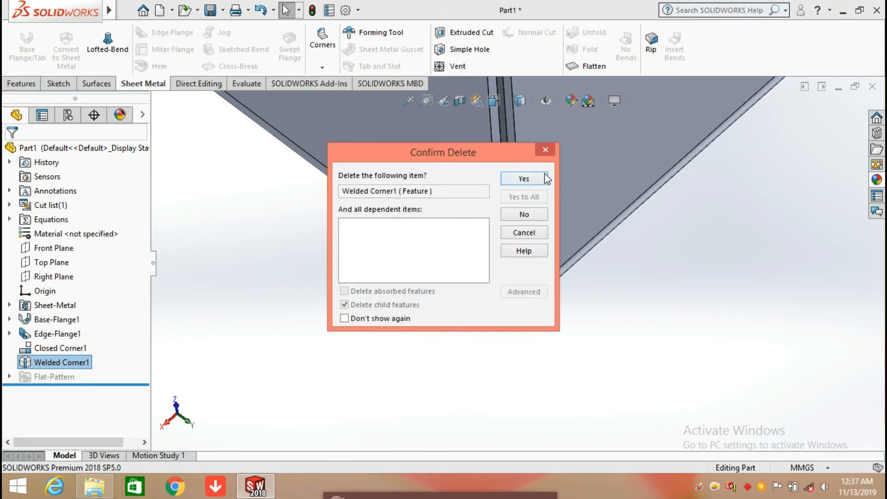
{"action": "left_click", "coordinate": [524, 178]}
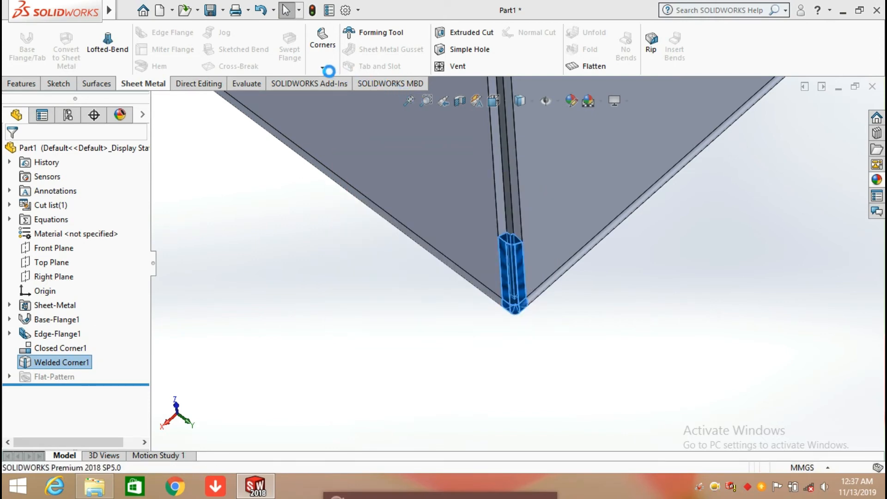
Start a chamfer-type break corner and select the short top edges of both flanges at the open corner just cleared of its weld
{"action": "left_click", "coordinate": [328, 70]}
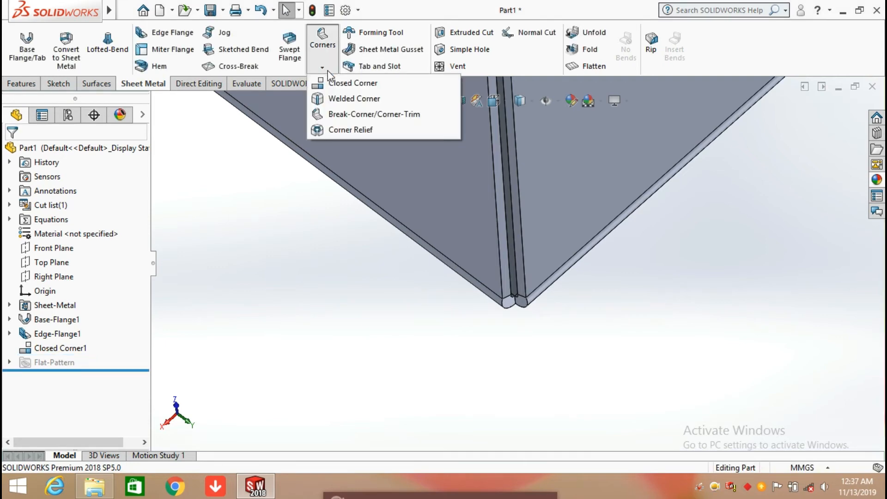
{"action": "left_click", "coordinate": [360, 119]}
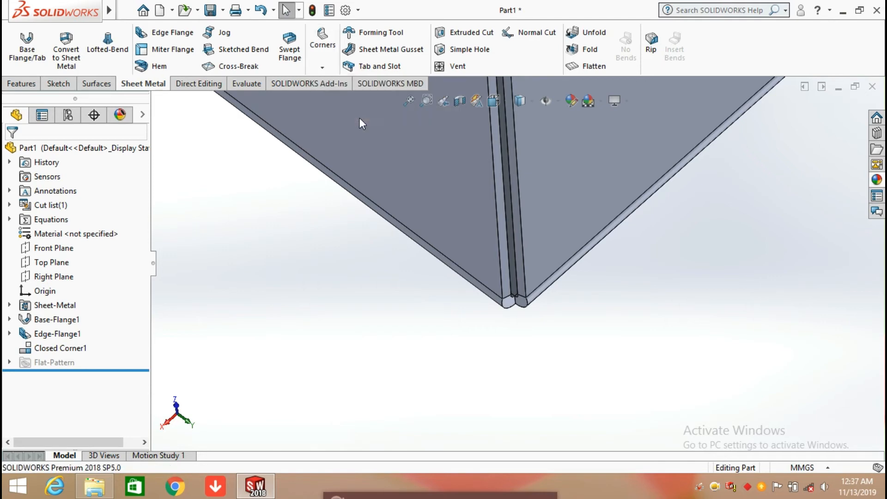
{"action": "scroll", "coordinate": [480, 180], "scroll_direction": "up", "scroll_amount": 5}
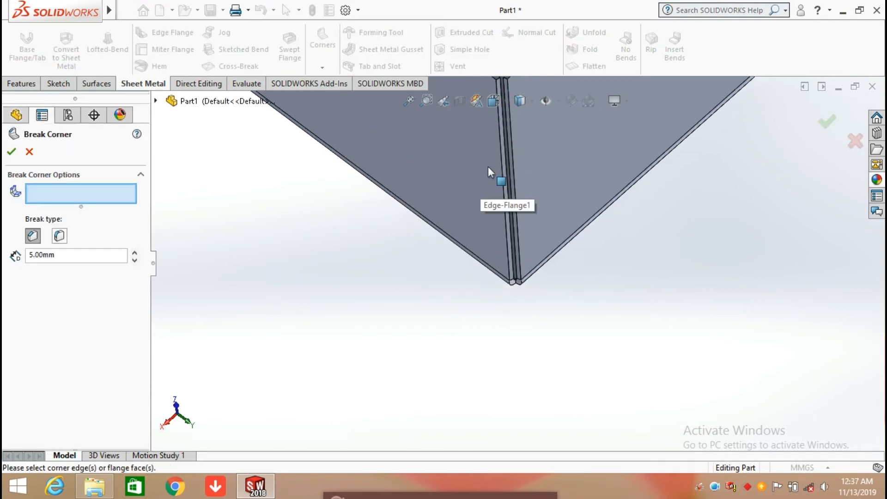
{"action": "scroll", "coordinate": [511, 152], "scroll_direction": "down", "scroll_amount": 7}
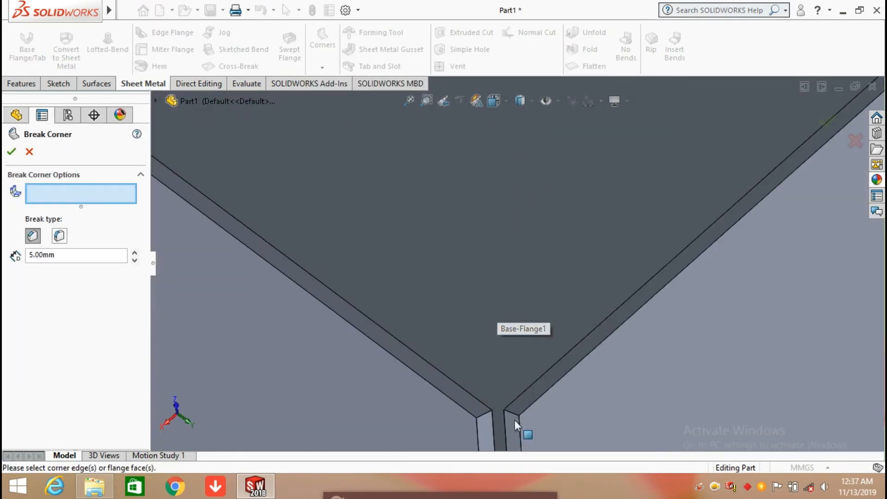
{"action": "left_click", "coordinate": [515, 413]}
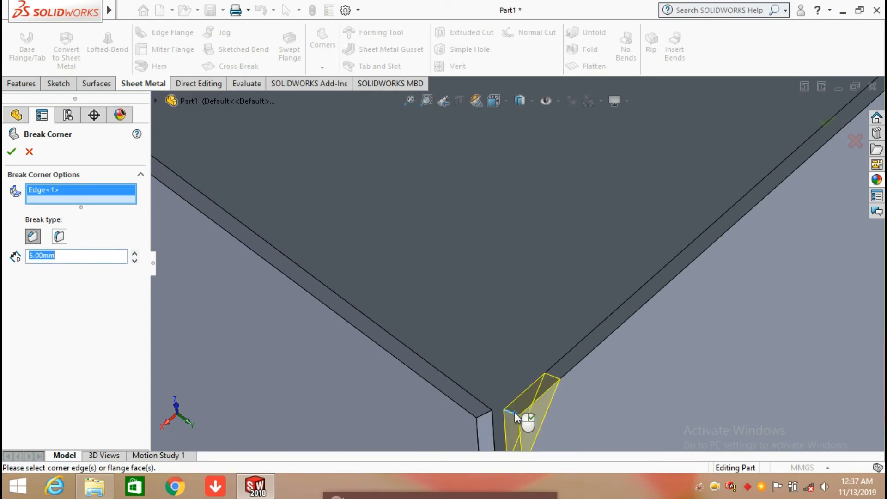
{"action": "left_click", "coordinate": [488, 416]}
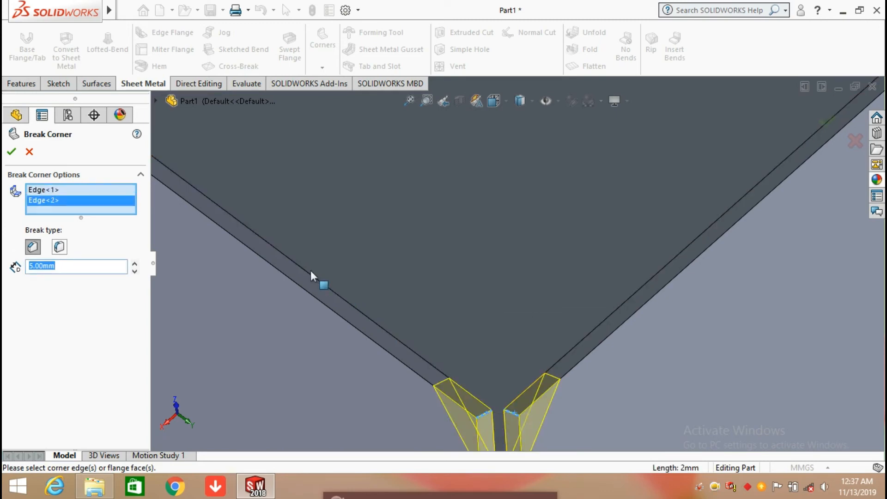
Set the break distance to 12 mm and create the chamfered break corner
{"action": "left_click", "coordinate": [134, 264]}
{"action": "left_click", "coordinate": [134, 264]}
{"action": "left_click", "coordinate": [134, 264]}
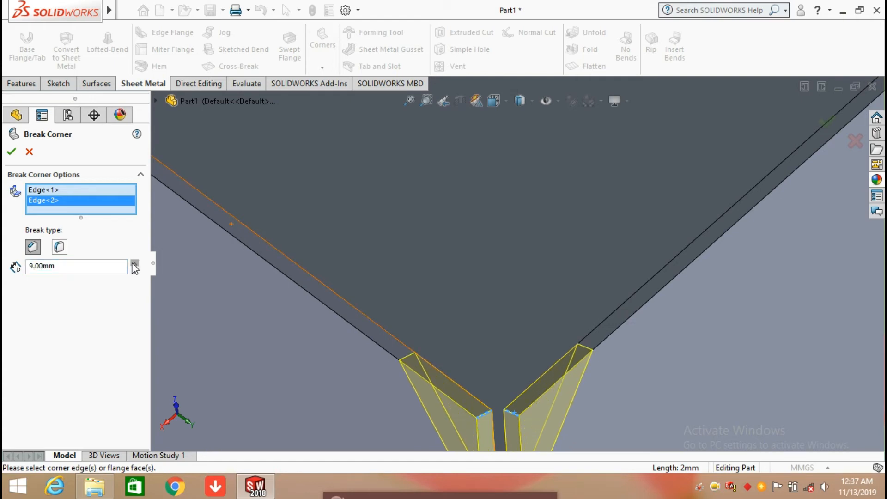
{"action": "left_click", "coordinate": [134, 264]}
{"action": "left_click", "coordinate": [134, 263]}
{"action": "left_click", "coordinate": [134, 264]}
{"action": "left_click", "coordinate": [135, 264]}
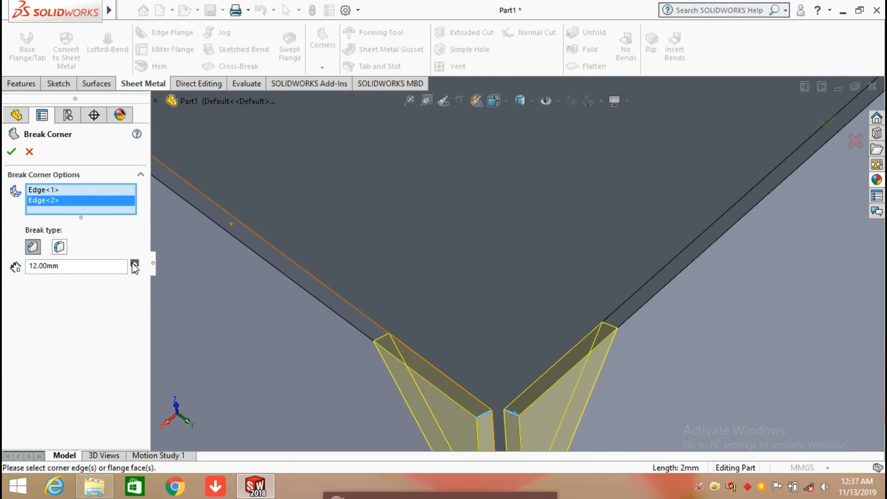
{"action": "left_click", "coordinate": [12, 152]}
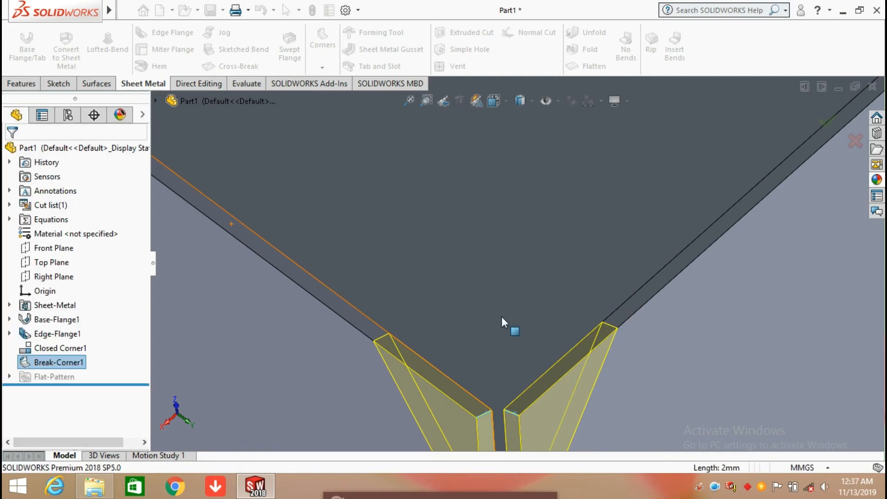
Start a break corner with the fillet break type and select both flanges' short top edges at another corner of the tray
{"action": "scroll", "coordinate": [540, 350], "scroll_direction": "up", "scroll_amount": 4}
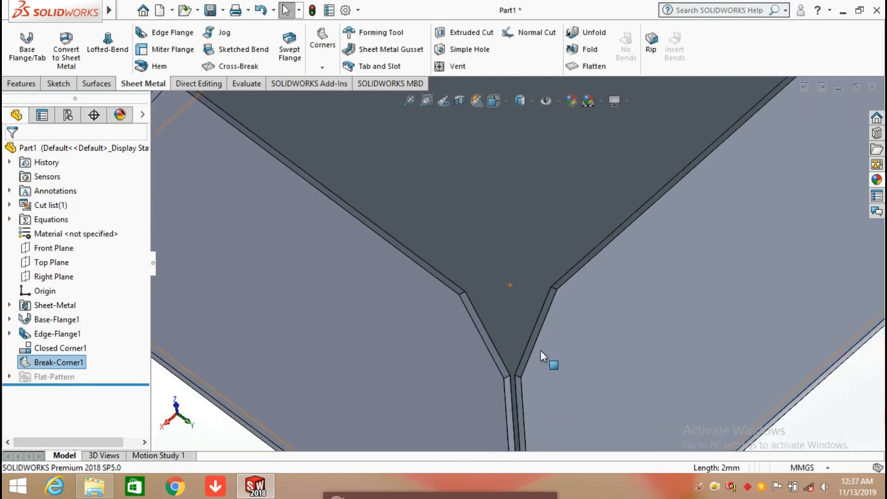
{"action": "scroll", "coordinate": [541, 351], "scroll_direction": "up", "scroll_amount": 5}
{"action": "middle_click_drag", "start_coordinate": [548, 317], "coordinate": [513, 237]}
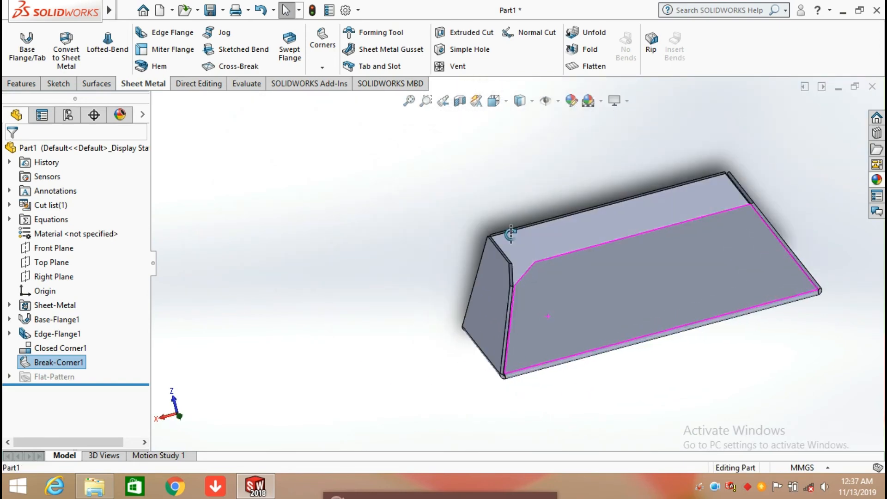
{"action": "left_click", "coordinate": [323, 71]}
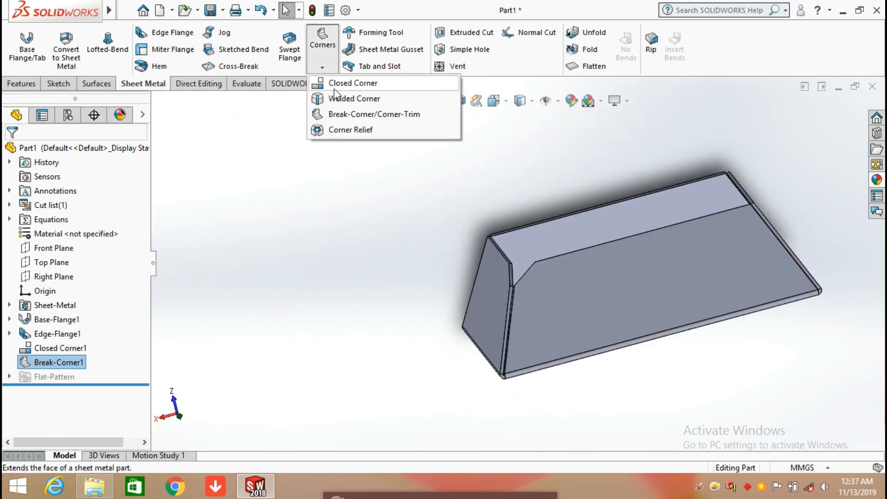
{"action": "left_click", "coordinate": [346, 115]}
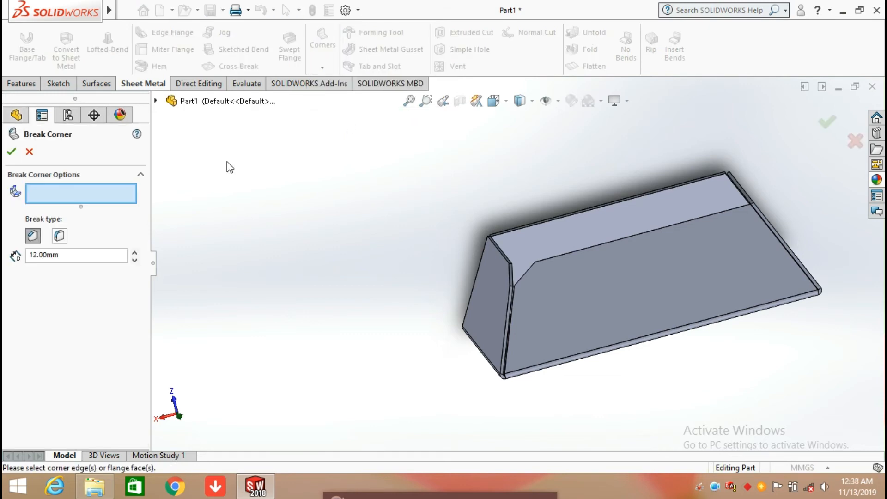
{"action": "left_click", "coordinate": [59, 236]}
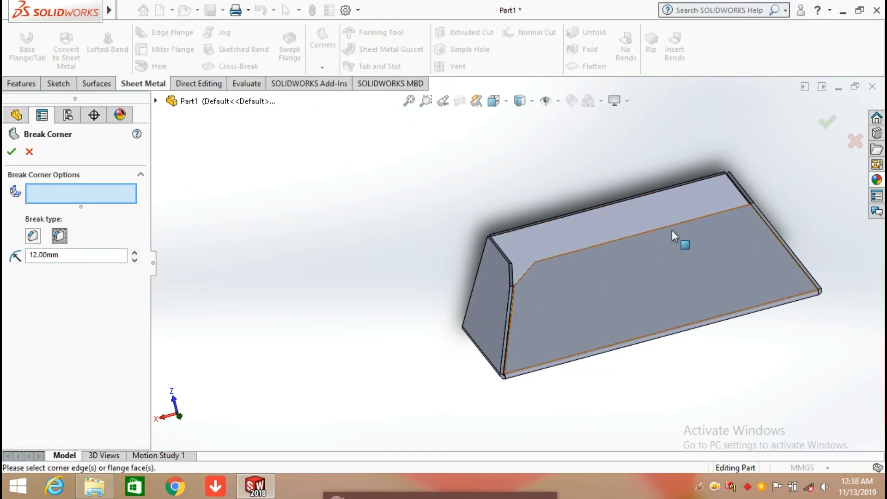
{"action": "scroll", "coordinate": [742, 209], "scroll_direction": "down", "scroll_amount": 5}
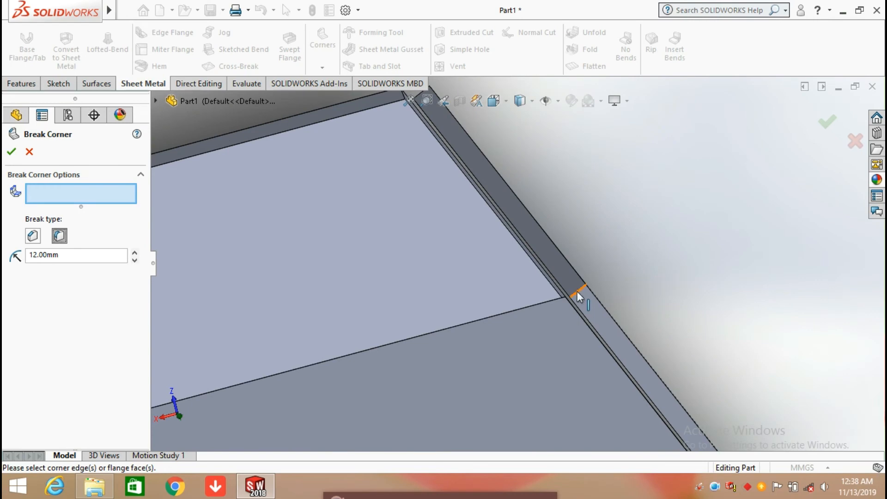
{"action": "left_click", "coordinate": [579, 296]}
{"action": "middle_click_drag", "start_coordinate": [638, 274], "coordinate": [565, 307]}
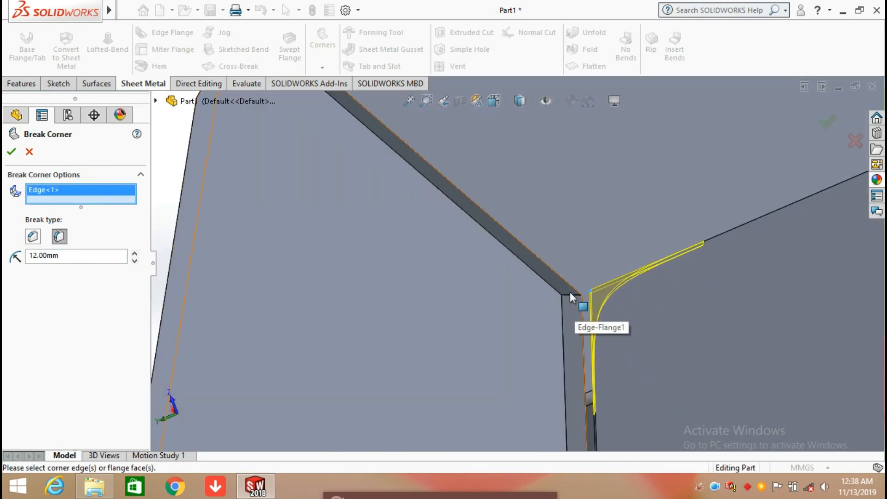
{"action": "left_click", "coordinate": [571, 295]}
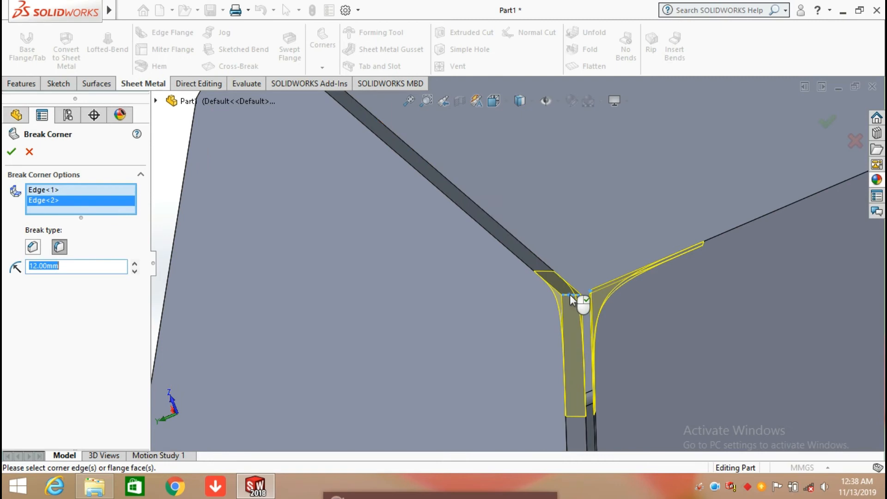
Set the break radius to 42 mm and create the rounded break corner
{"action": "left_click", "coordinate": [139, 263]}
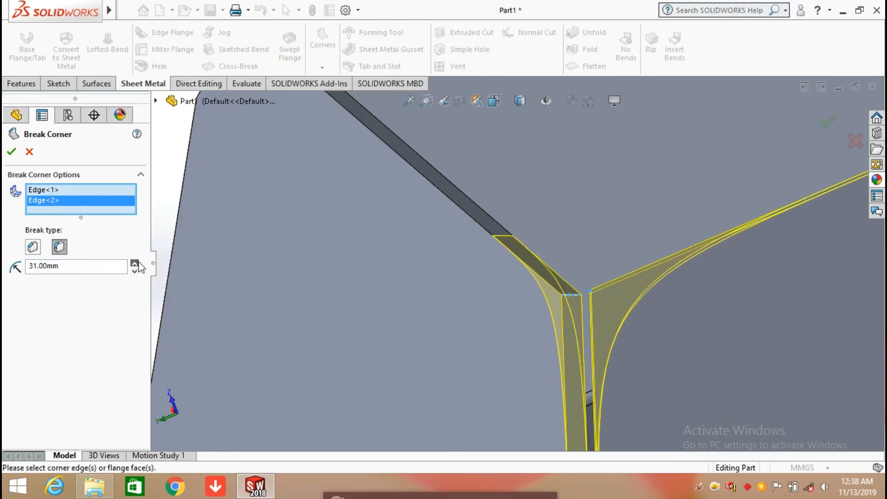
{"action": "left_click", "coordinate": [134, 263]}
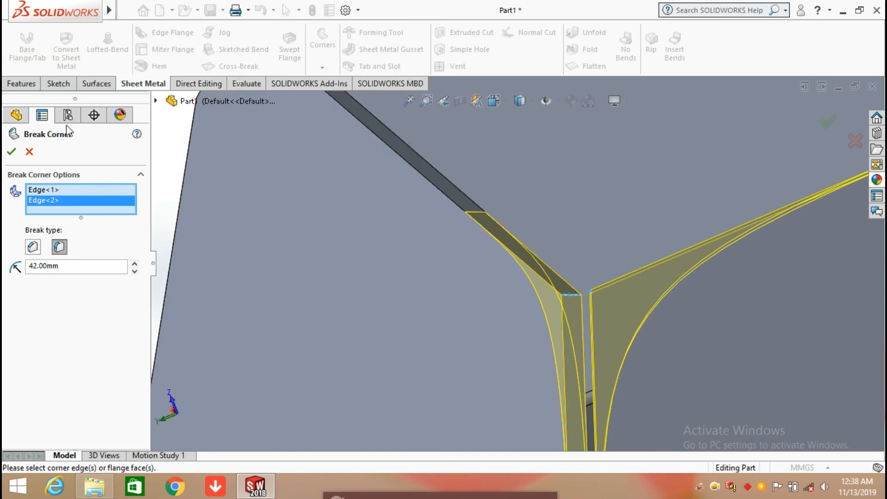
{"action": "left_click", "coordinate": [13, 152]}
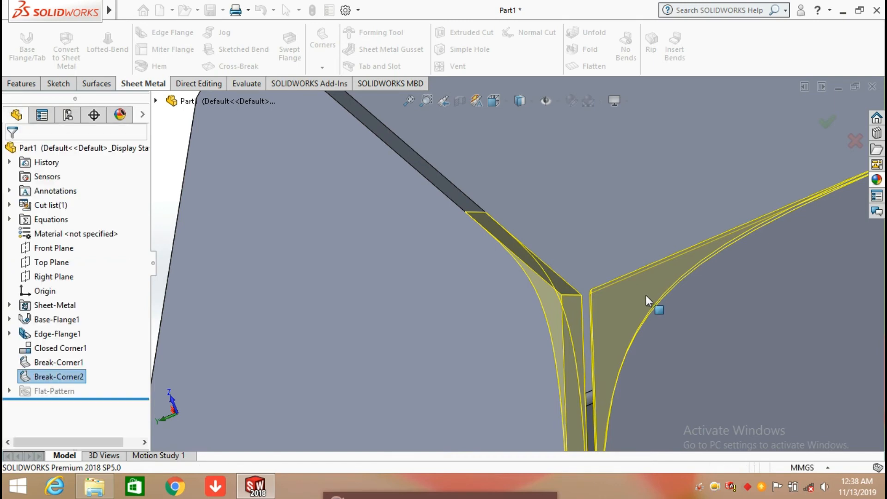
Start a Corner Relief of the 2 Bend Corner type on the tray body and collect all of its corners
{"action": "scroll", "coordinate": [575, 292], "scroll_direction": "up", "scroll_amount": 3}
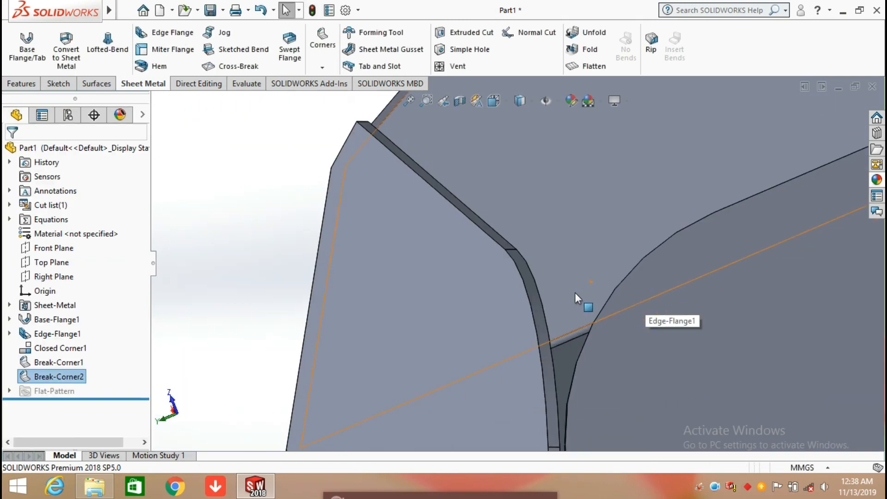
{"action": "scroll", "coordinate": [571, 298], "scroll_direction": "up", "scroll_amount": 2}
{"action": "middle_click_drag", "start_coordinate": [569, 303], "coordinate": [612, 290]}
{"action": "scroll", "coordinate": [612, 291], "scroll_direction": "up", "scroll_amount": 5}
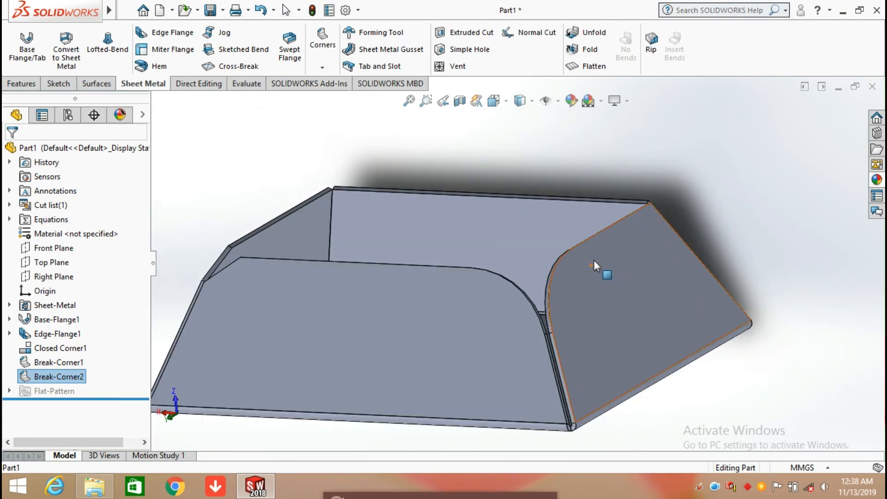
{"action": "left_click", "coordinate": [322, 68]}
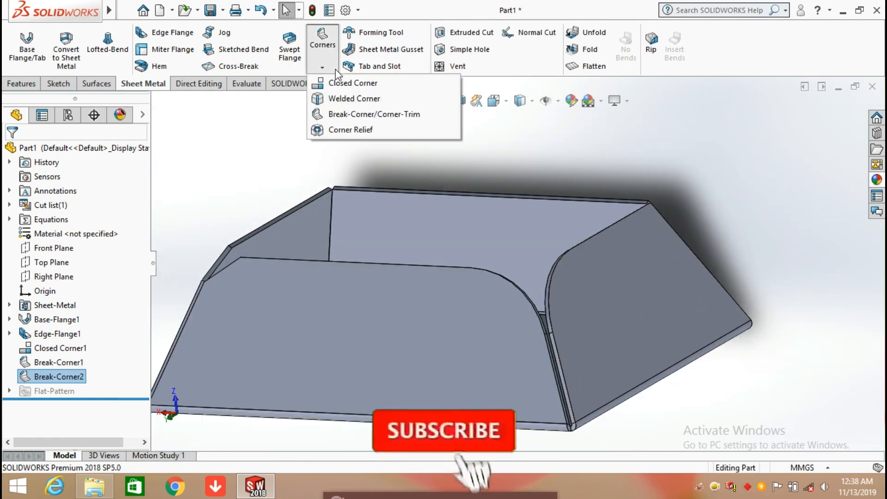
{"action": "left_click", "coordinate": [355, 130]}
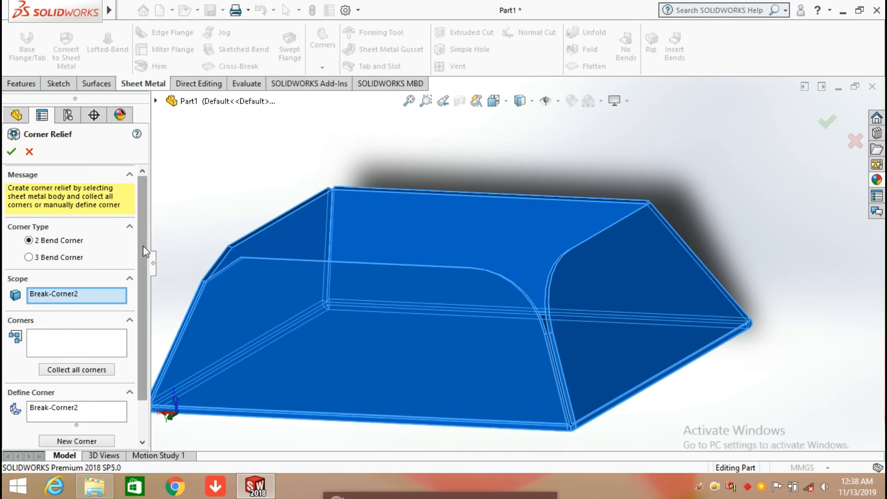
{"action": "left_click_drag", "start_coordinate": [143, 252], "coordinate": [143, 262]}
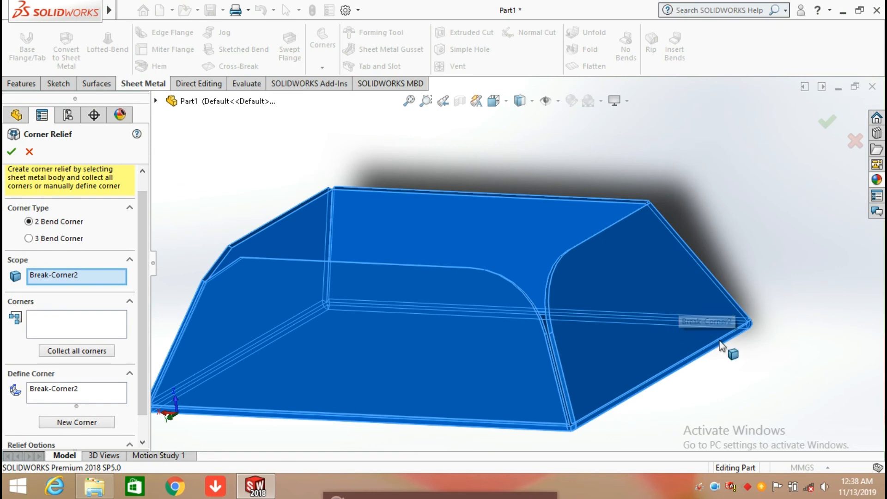
{"action": "scroll", "coordinate": [723, 347], "scroll_direction": "down", "scroll_amount": 5}
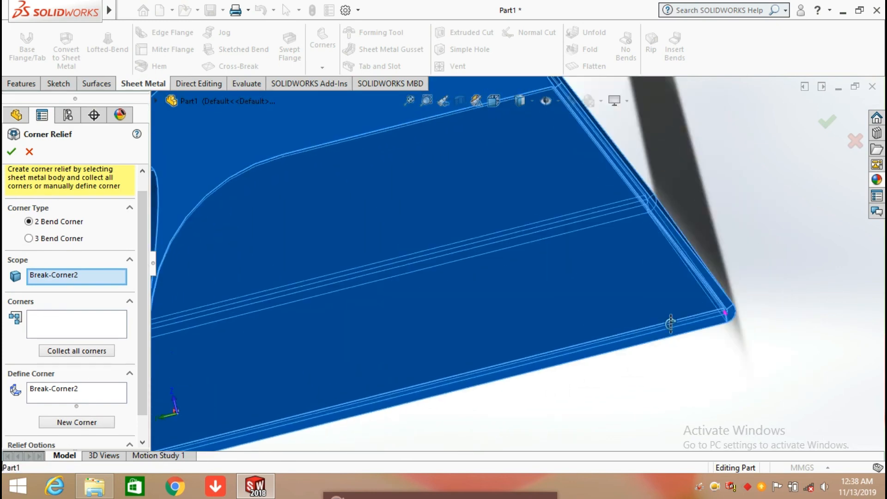
{"action": "middle_click_drag", "start_coordinate": [670, 324], "coordinate": [607, 333]}
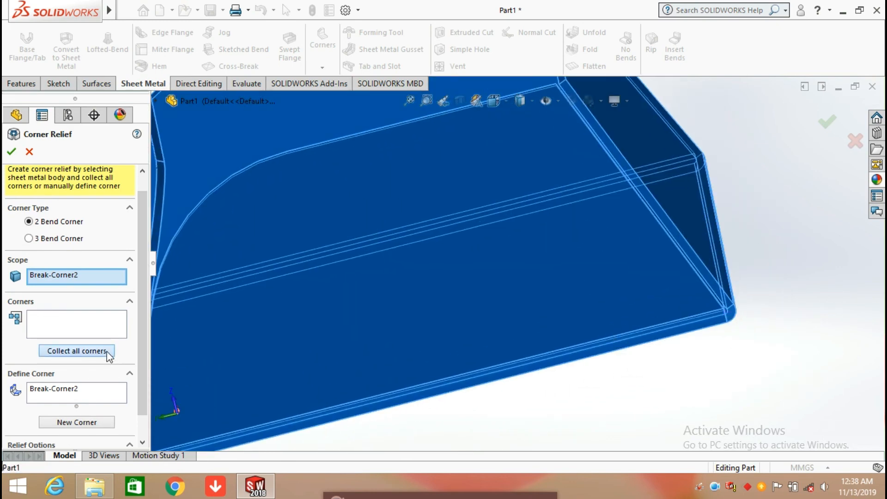
{"action": "left_click", "coordinate": [87, 351]}
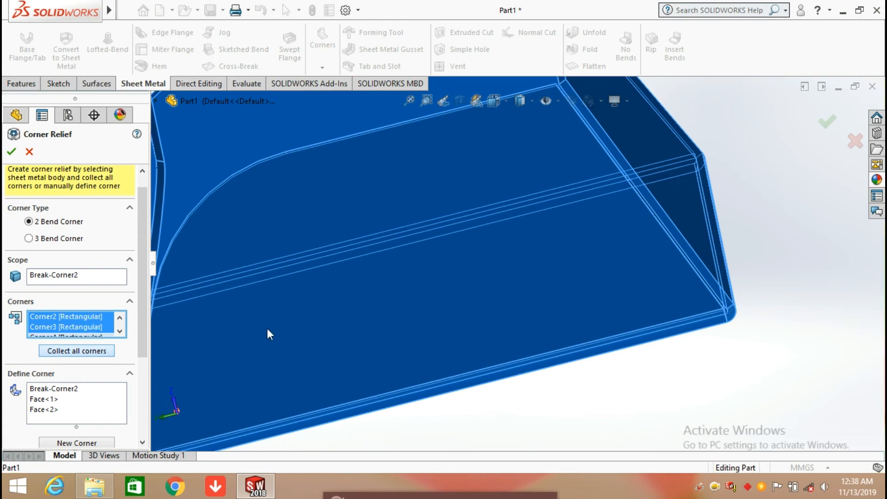
Set the rectangular relief size to 2 mm for the collected corners and create the corner relief
{"action": "scroll", "coordinate": [155, 304], "scroll_direction": "up", "scroll_amount": 2}
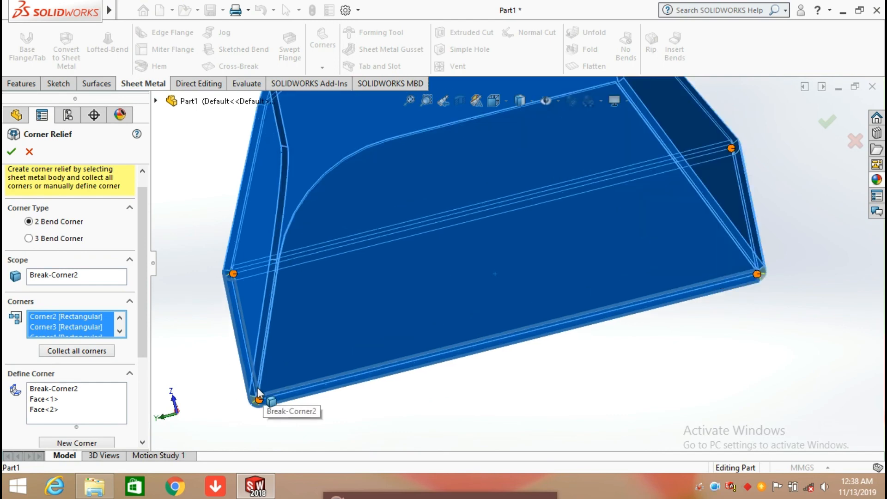
{"action": "scroll", "coordinate": [259, 398], "scroll_direction": "down", "scroll_amount": 6}
{"action": "middle_click_drag", "start_coordinate": [340, 375], "coordinate": [257, 364]}
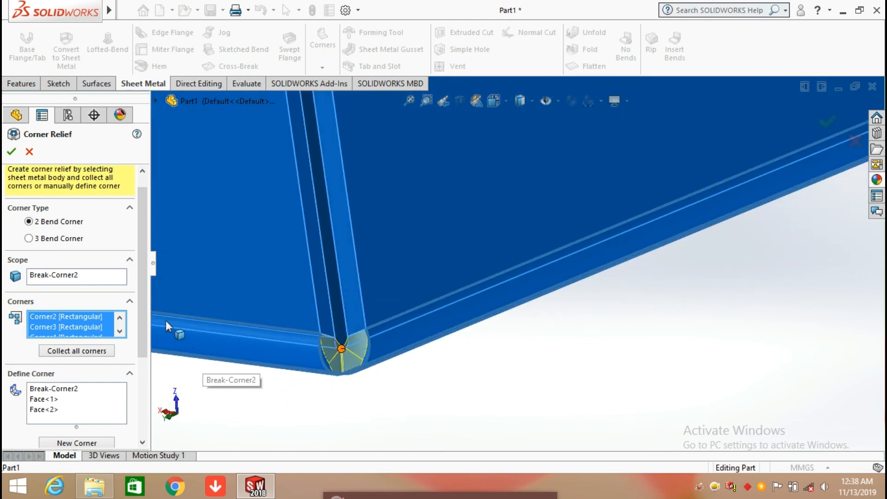
{"action": "scroll", "coordinate": [147, 338], "scroll_direction": "down", "scroll_amount": 3}
{"action": "left_click_drag", "start_coordinate": [155, 368], "coordinate": [158, 406]}
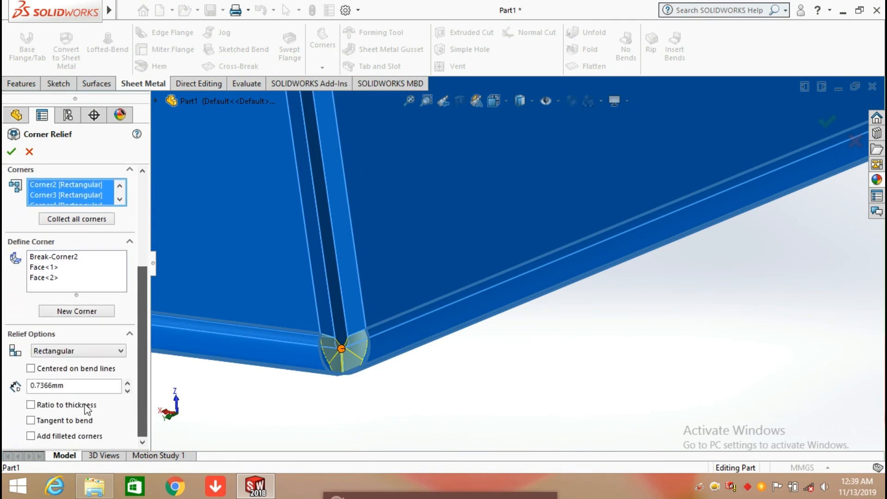
{"action": "left_click", "coordinate": [74, 388]}
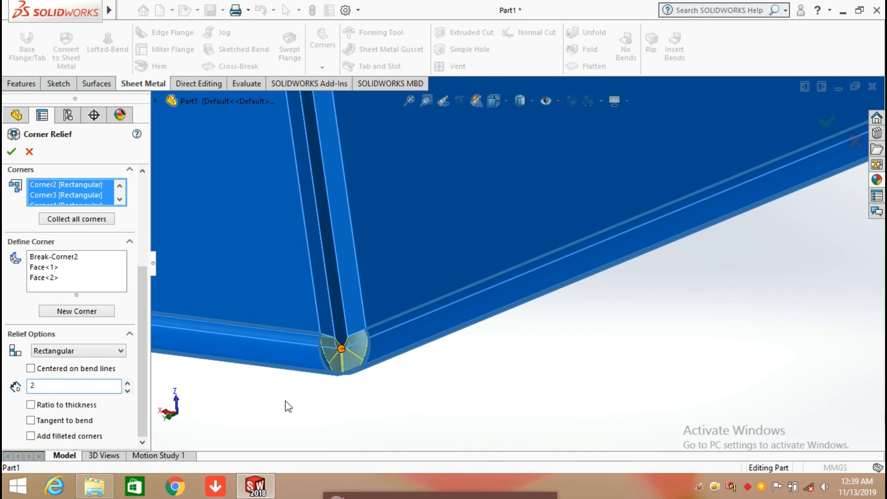
{"action": "key", "text": "Return"}
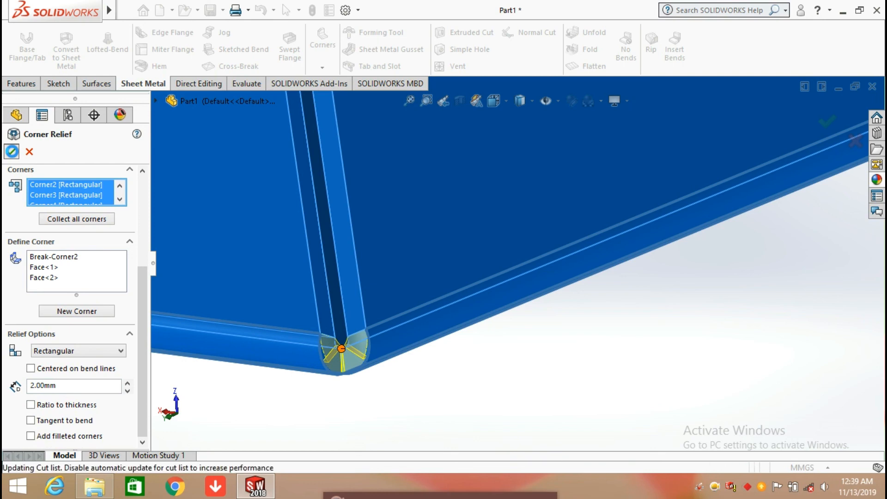
{"action": "left_click", "coordinate": [12, 151]}
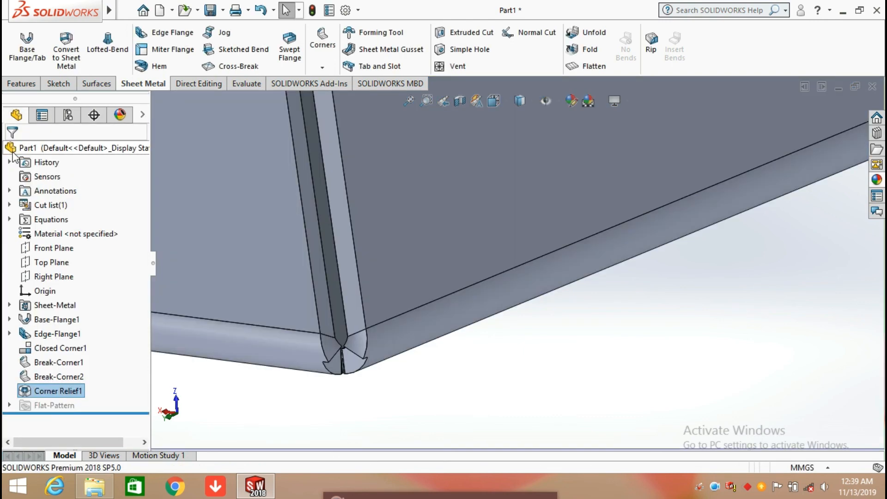
Examine the rectangular relief cut at the tray's bottom corner and the shape of the finished tray
{"action": "scroll", "coordinate": [380, 313], "scroll_direction": "down", "scroll_amount": 4}
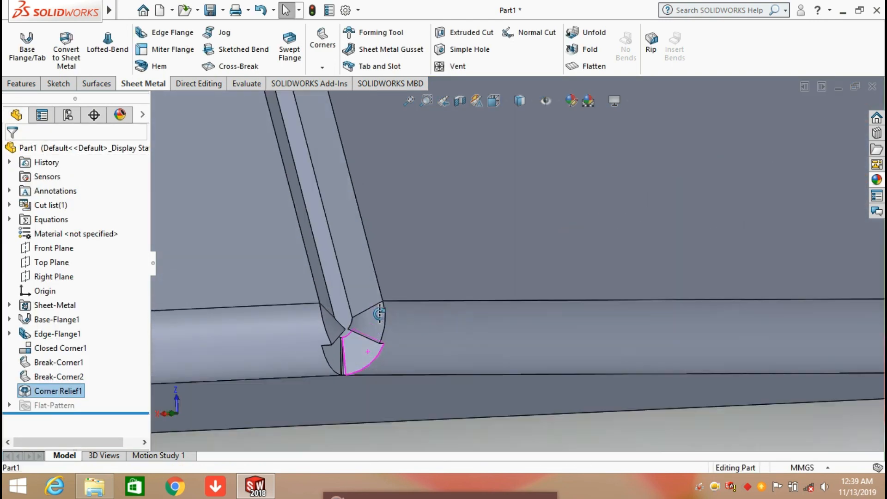
{"action": "middle_click_drag", "start_coordinate": [380, 314], "coordinate": [402, 270]}
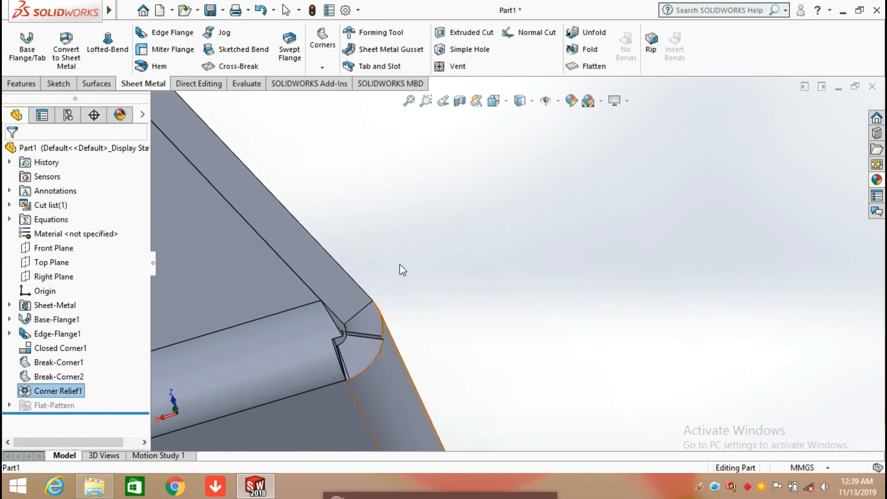
{"action": "left_click", "coordinate": [332, 68]}
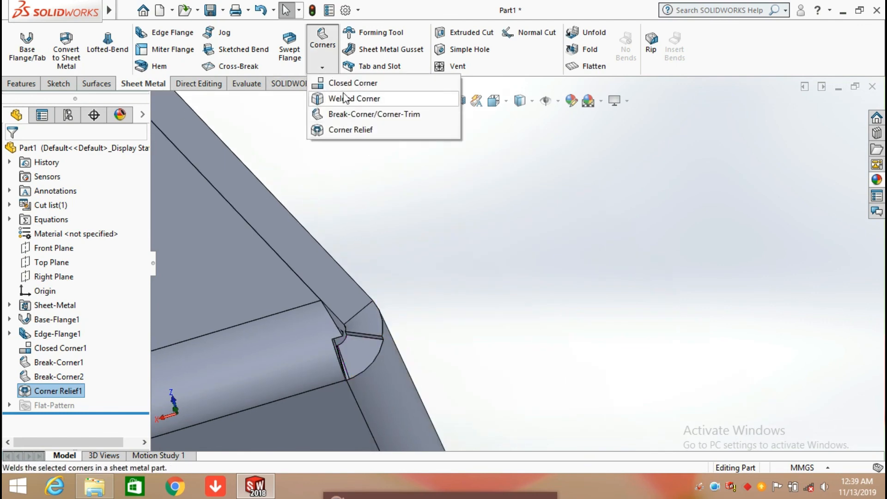
{"action": "left_click", "coordinate": [378, 196]}
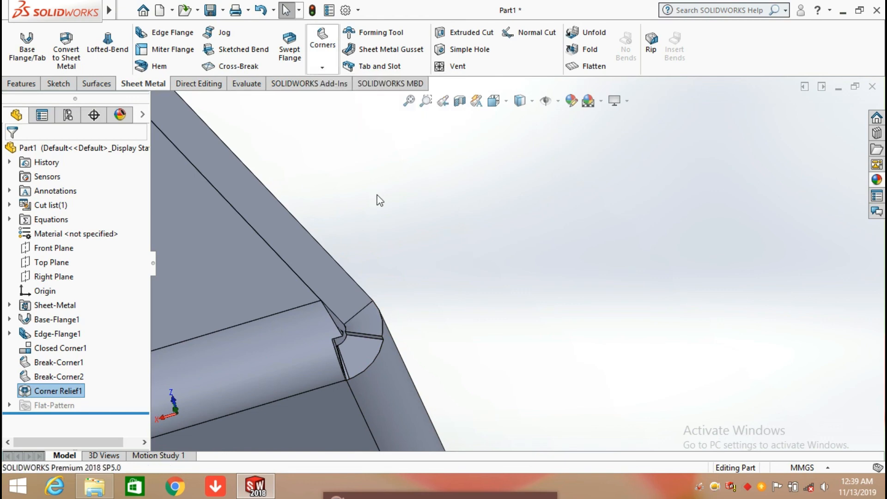
{"action": "scroll", "coordinate": [373, 216], "scroll_direction": "up", "scroll_amount": 6}
{"action": "scroll", "coordinate": [365, 226], "scroll_direction": "up", "scroll_amount": 6}
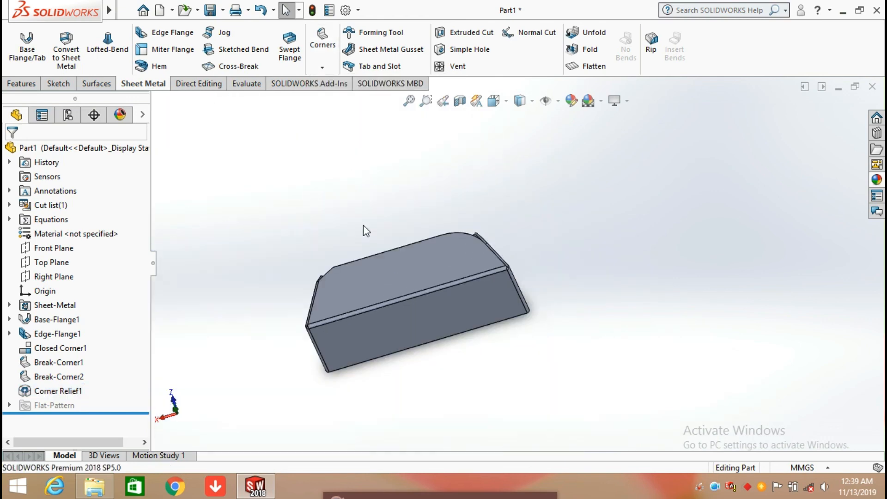
{"action": "middle_click_drag", "start_coordinate": [363, 225], "coordinate": [431, 337]}
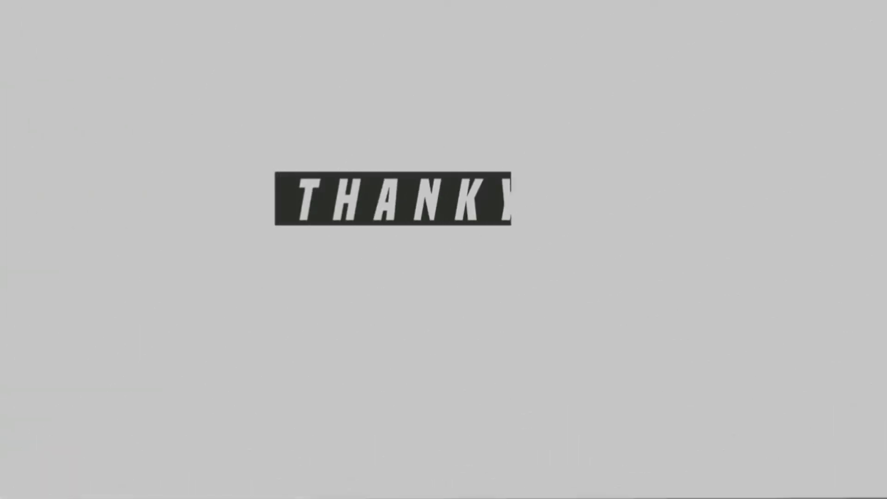